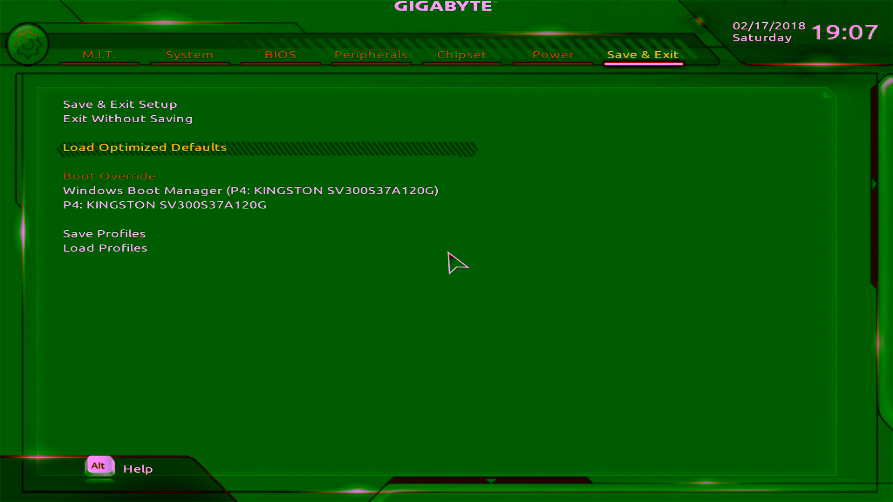
Load Optimized Defaults, confirm Yes, and land on the M.I.T. tab at Advanced Frequency Settings
key(Return)
key(Return)
key(Left)
key(Left)
key(Left)
key(Left)
key(Left)
key(Left)
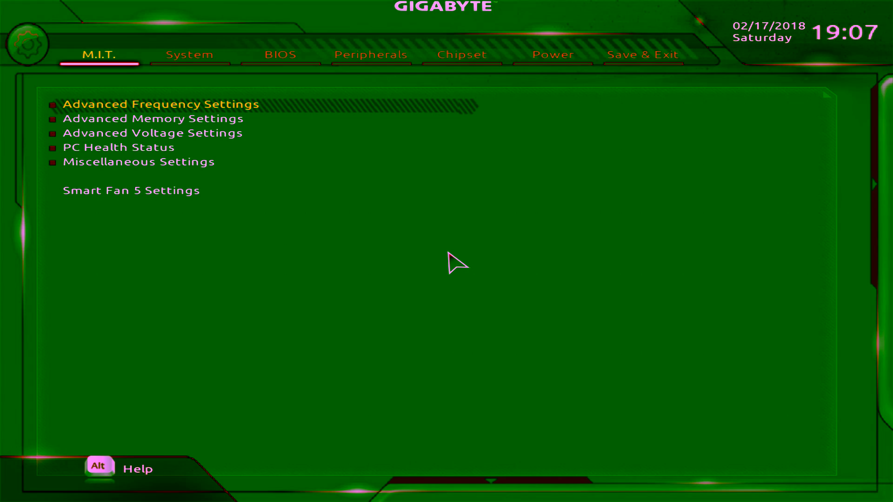
key(Down)
key(Down)
key(Down)
key(Down)
key(Up)
key(Up)
key(Up)
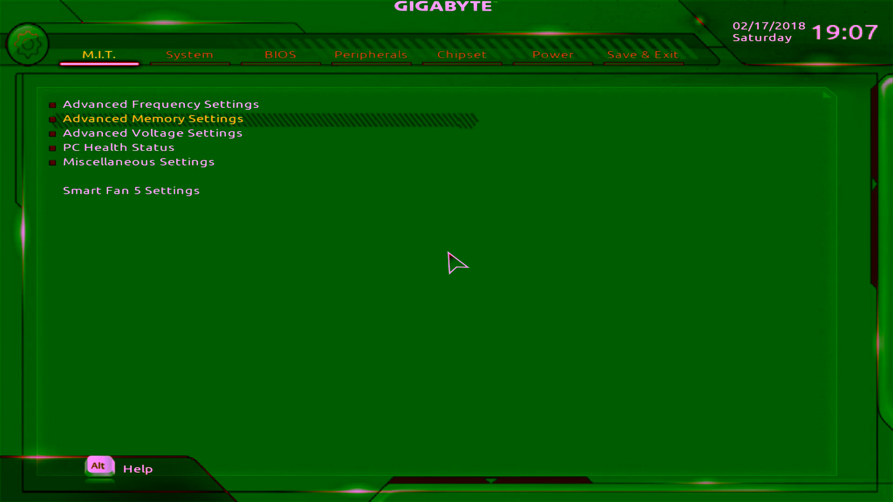
key(Up)
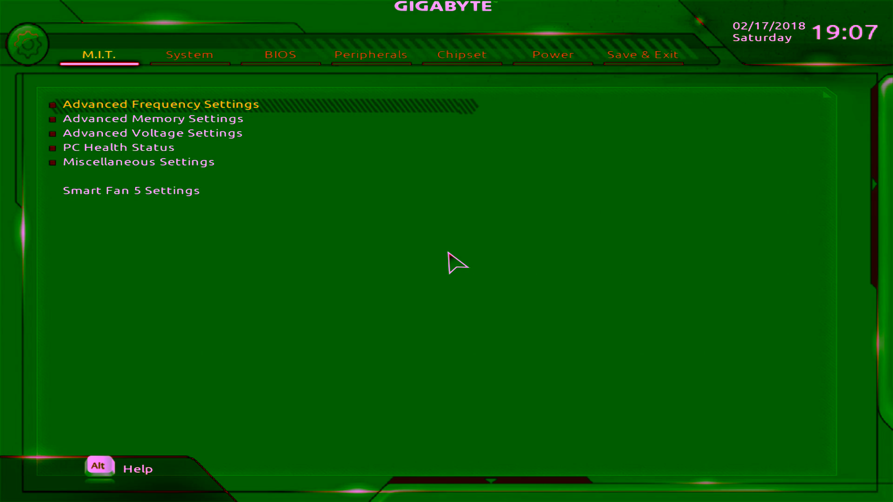
Review the GFX clock, Extreme Memory Profile (Disabled) and memory multiplier rows at 2133MHz
key(Return)
key(Up)
key(Up)
key(Up)
key(Up)
key(Up)
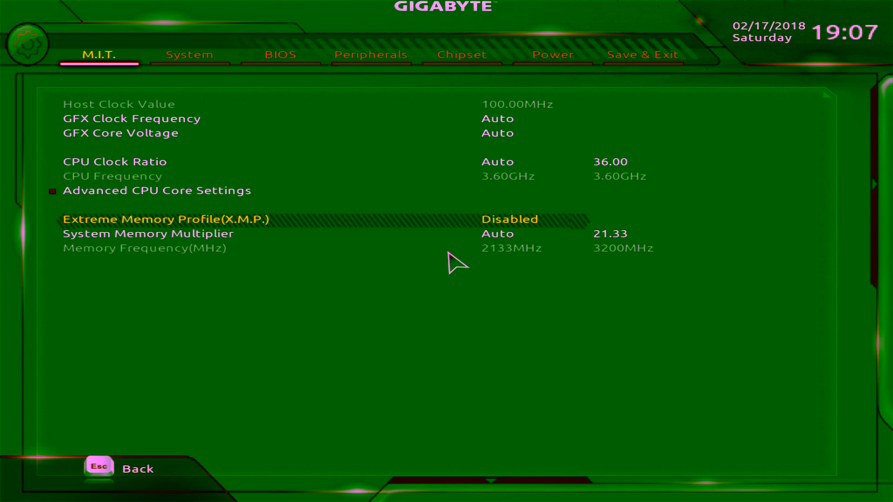
key(Down)
key(Down)
key(Down)
key(Down)
key(Down)
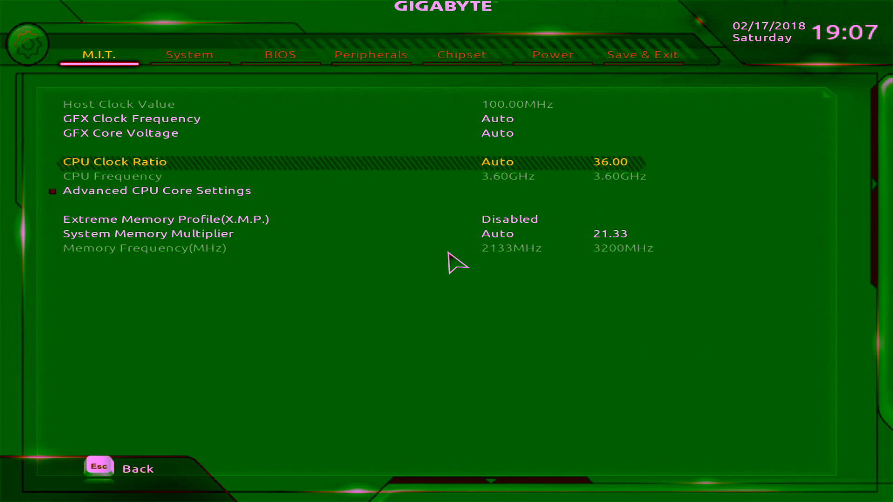
key(Up)
key(Up)
key(Up)
key(Up)
key(Up)
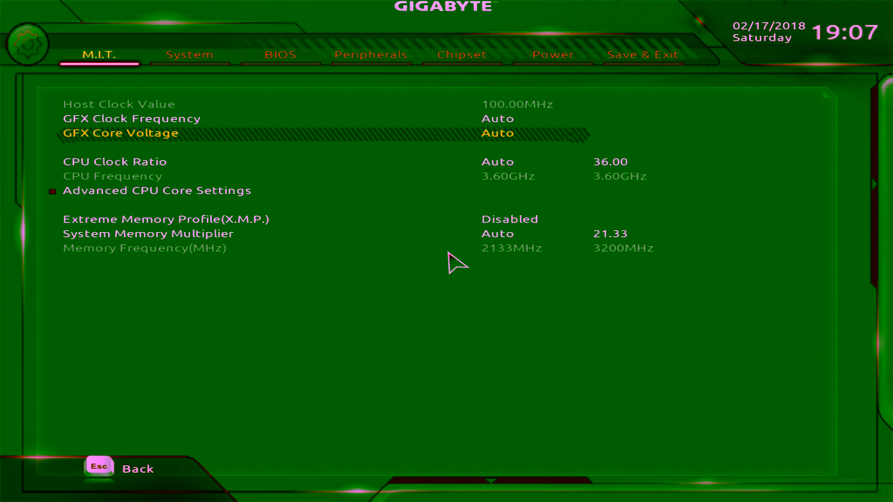
key(Down)
key(Down)
key(Down)
key(Down)
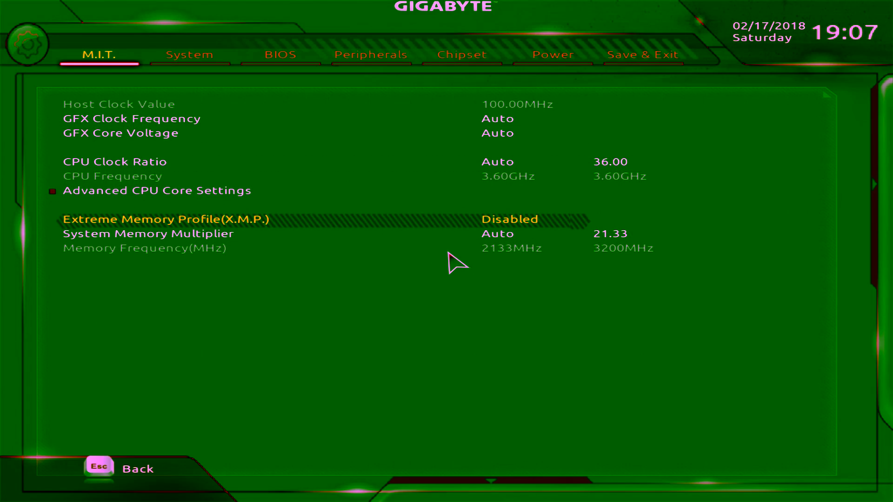
key(Up)
key(Up)
key(Up)
key(Up)
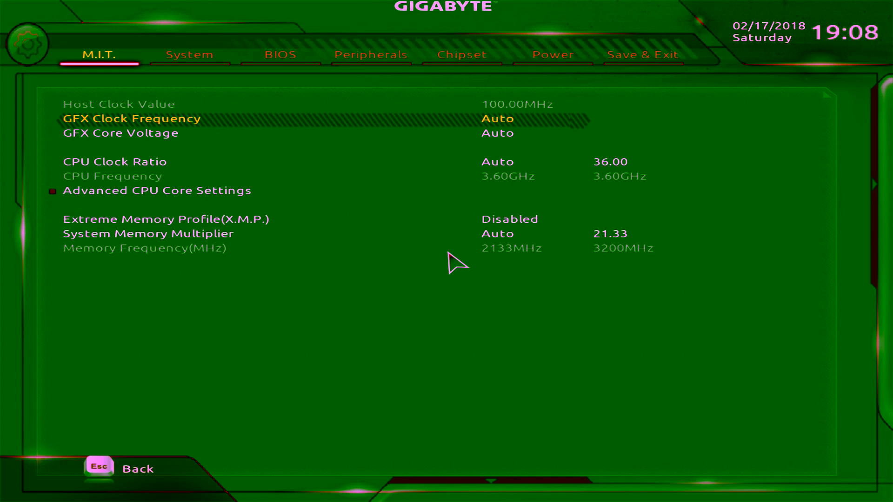
key(Down)
key(Down)
key(Down)
key(Down)
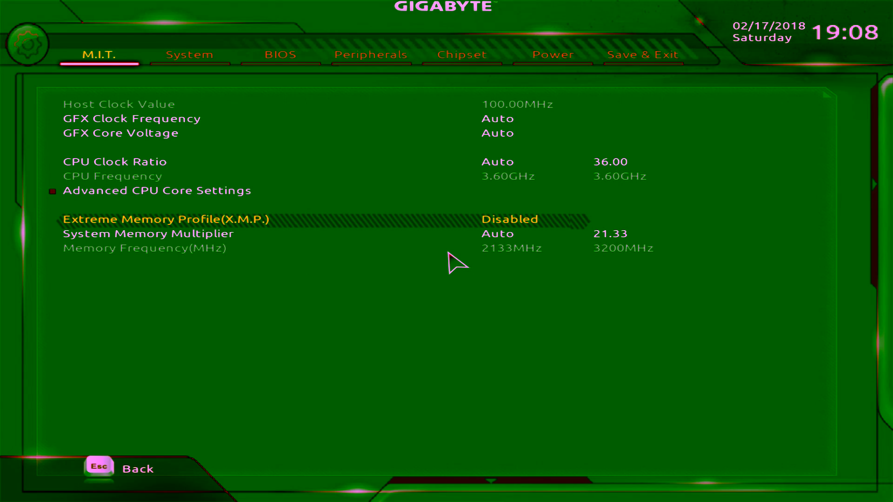
key(Down)
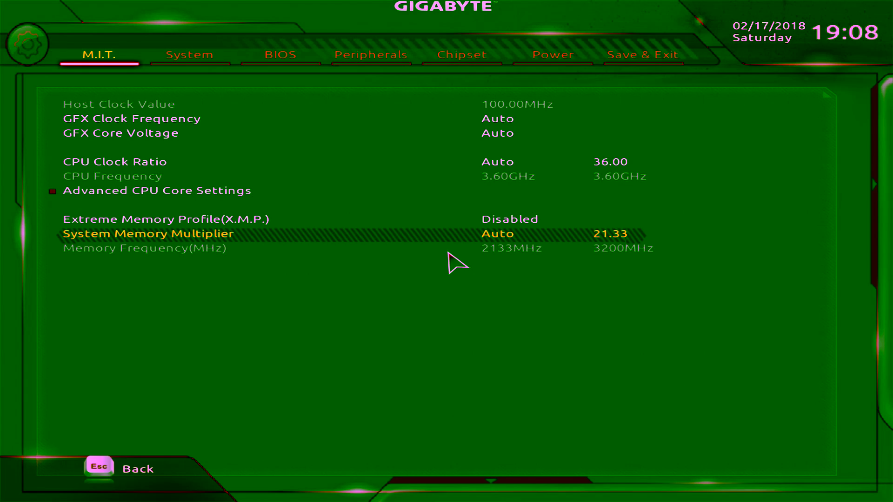
Set Extreme Memory Profile (X.M.P.) to Profile1
key(Up)
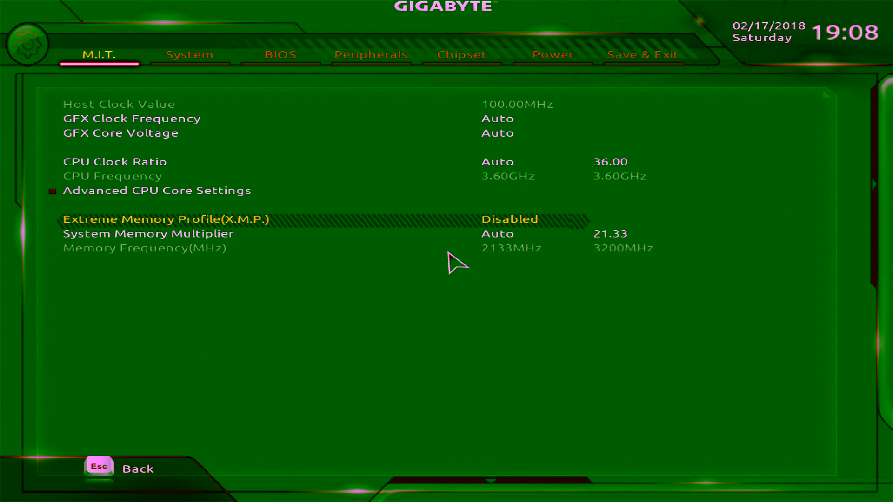
key(Return)
key(Down)
key(Return)
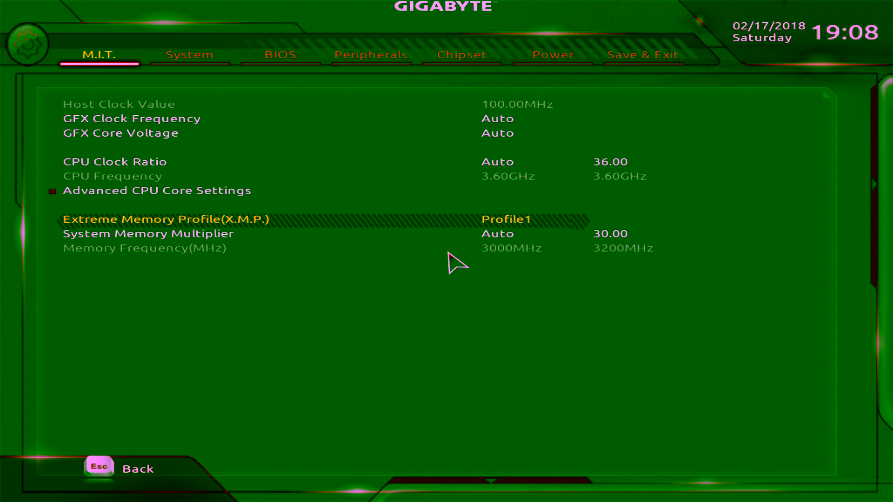
Raise the System Memory Multiplier to 32.00 so memory runs at 3200MHz
key(Down)
key(Down)
key(Up)
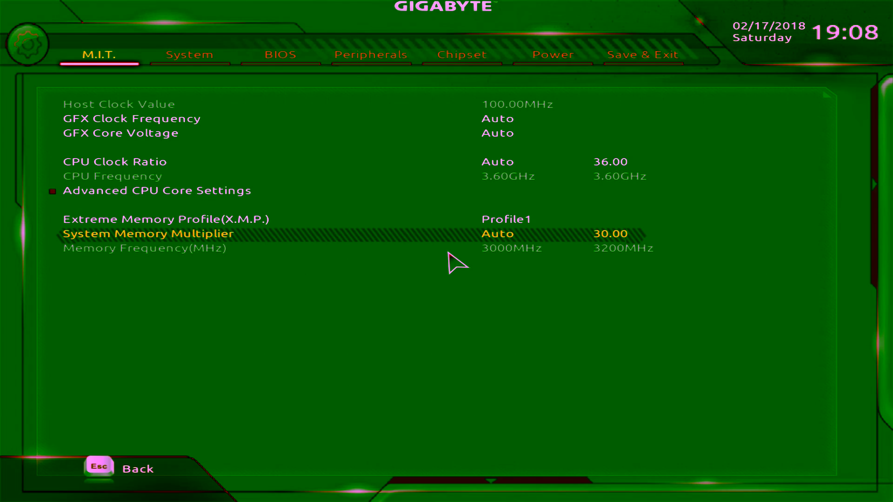
key(Page_Up)
key(Page_Up)
key(Page_Up)
key(Page_Up)
key(Page_Up)
key(Page_Up)
key(Page_Up)
key(Up)
key(Up)
key(Up)
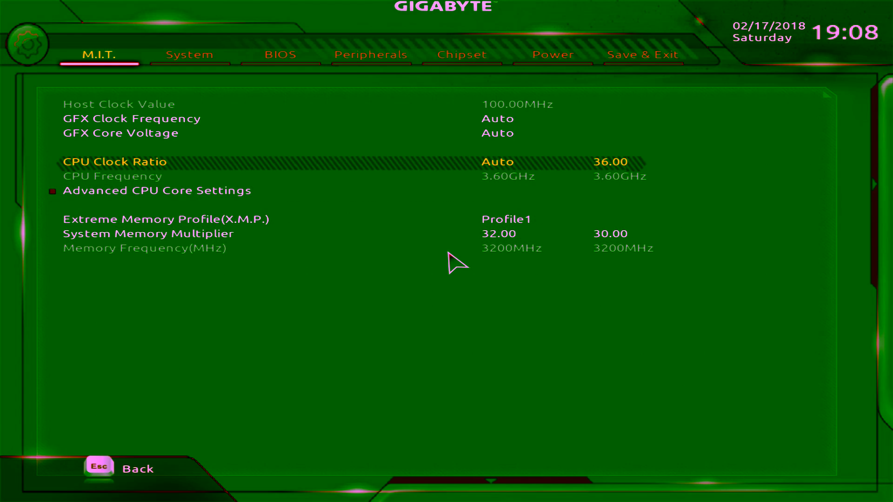
key(Down)
key(Down)
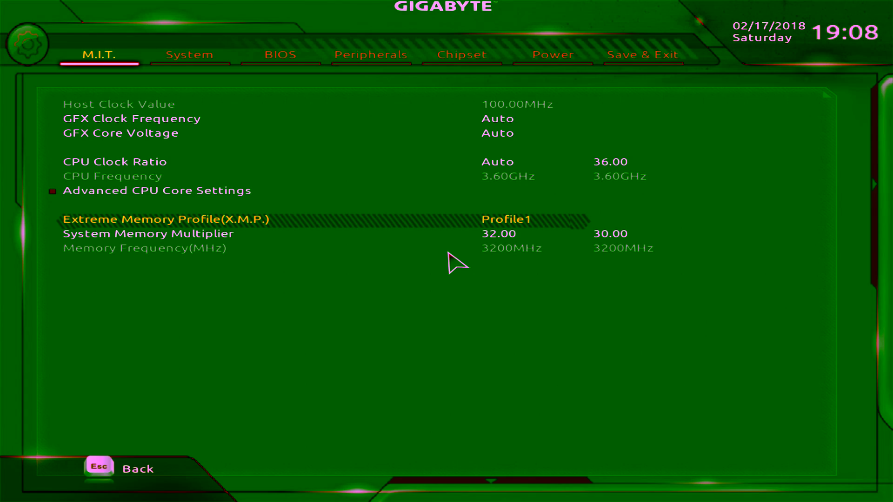
key(Down)
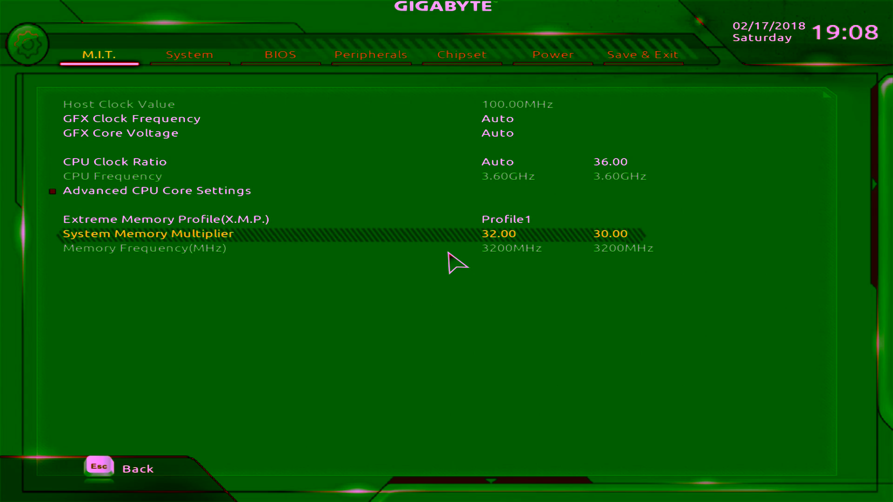
Check the Save & Exit tab options, then return to the M.I.T. main page
key(Right)
key(Right)
key(Right)
key(Right)
key(Right)
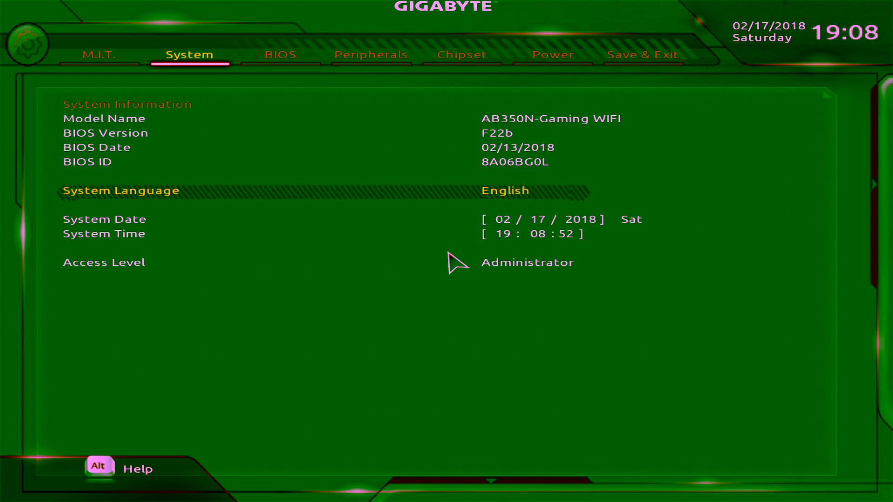
key(Right)
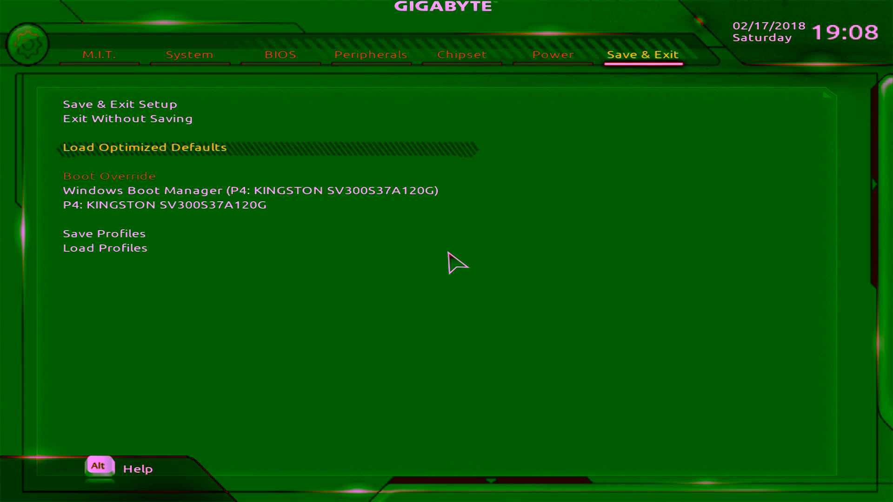
key(Left)
key(Left)
key(Left)
key(Left)
key(Left)
key(Left)
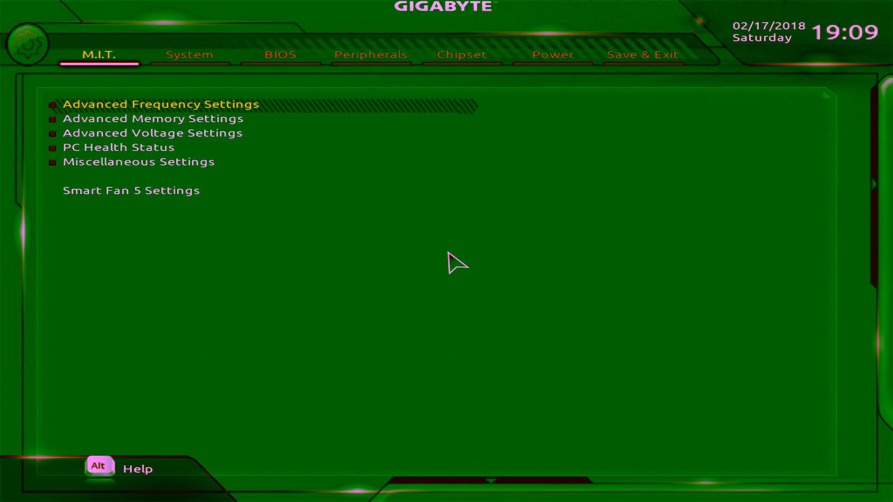
Reopen Advanced Frequency Settings and move between the GFX clock and voltage rows
key(Return)
key(Up)
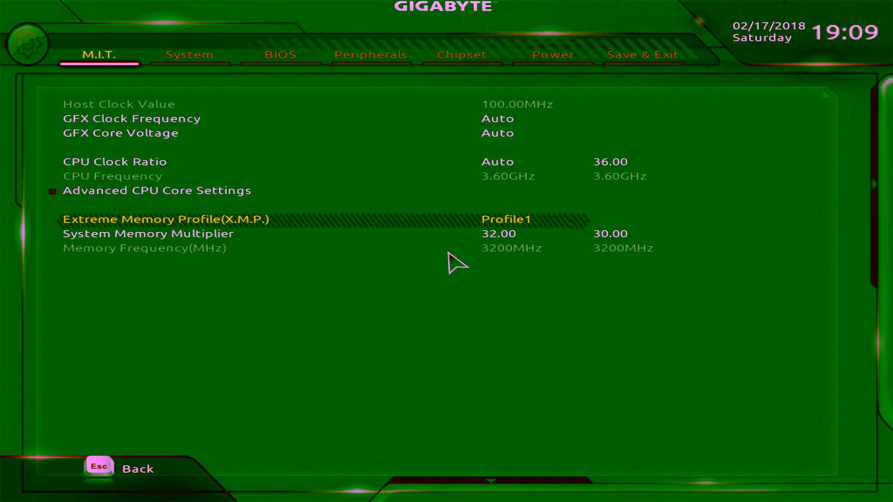
key(Up)
key(Up)
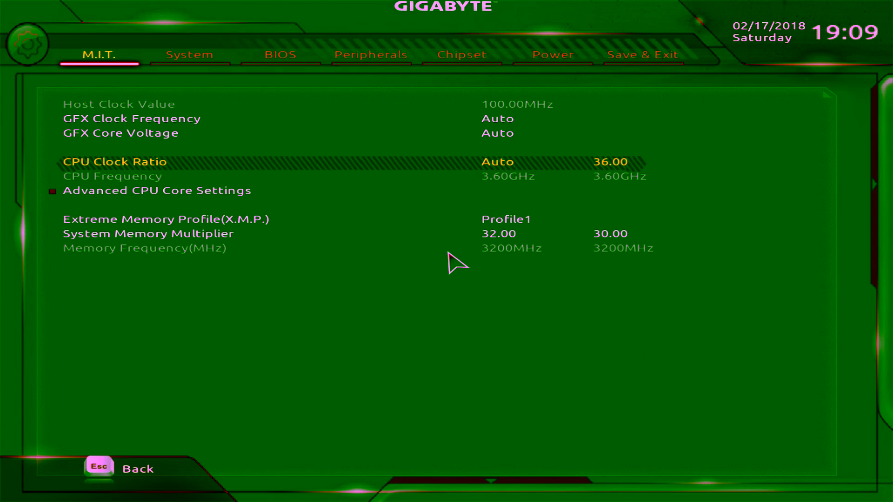
key(Up)
key(Up)
key(Down)
key(Up)
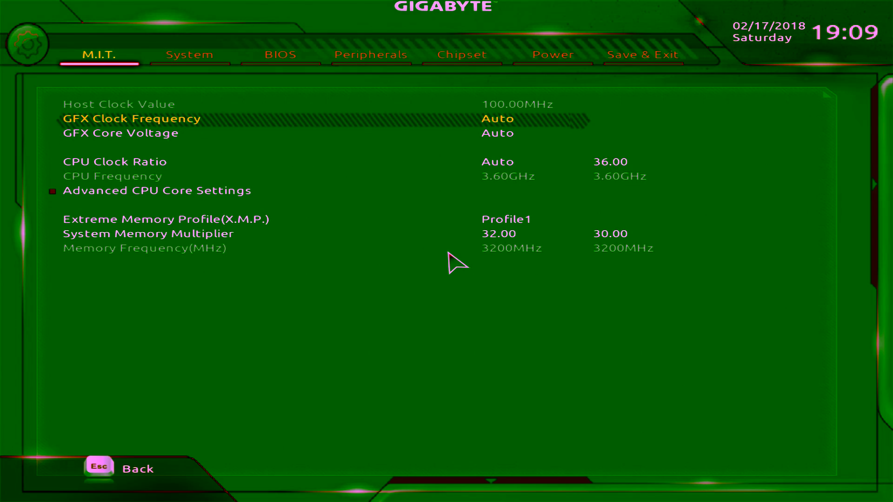
key(Down)
key(Down)
key(Up)
key(Up)
key(Down)
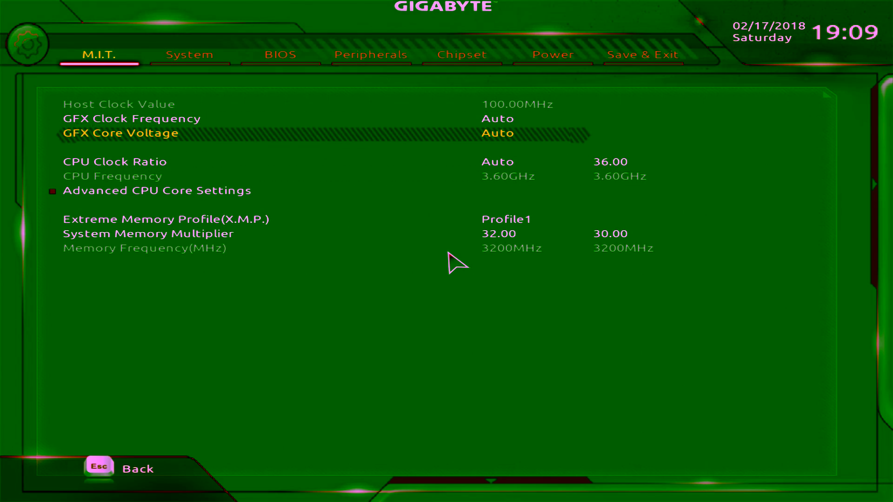
key(Up)
key(Down)
Enter 1566MHz for GFX Clock Frequency, then change it back to Auto
key(Up)
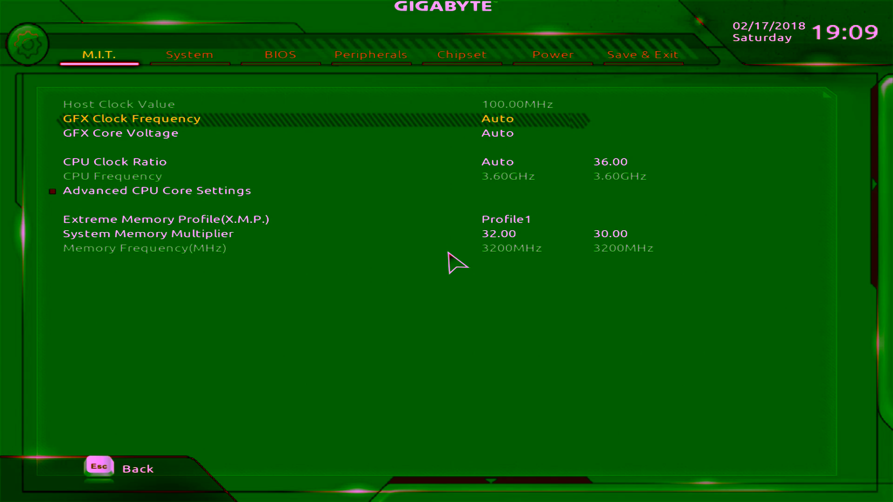
key(plus)
key(plus)
text(1566)
key(Return)
key(Down)
key(Up)
text(auto)
key(Return)
key(Down)
key(Down)
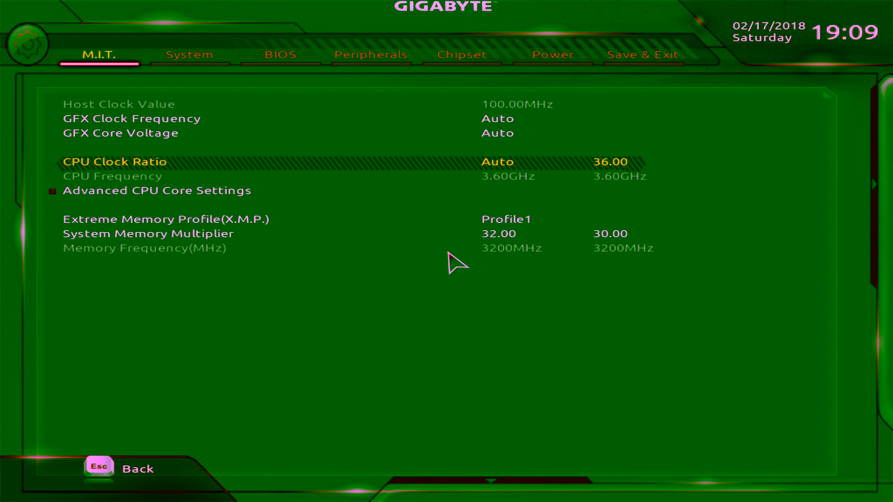
Set CPU Clock Ratio to 40.00 (4.00GHz) and enter Advanced CPU Core Settings
text(40)
key(Return)
key(Down)
key(Down)
key(Up)
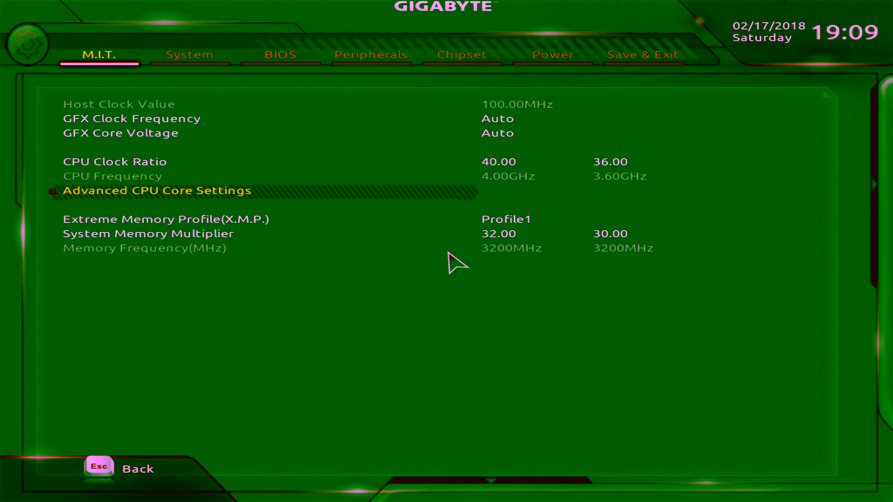
key(Return)
key(Down)
With AMD Cool&Quiet Disabled, keep Downcore Control at Auto and return to Advanced Frequency Settings
key(Down)
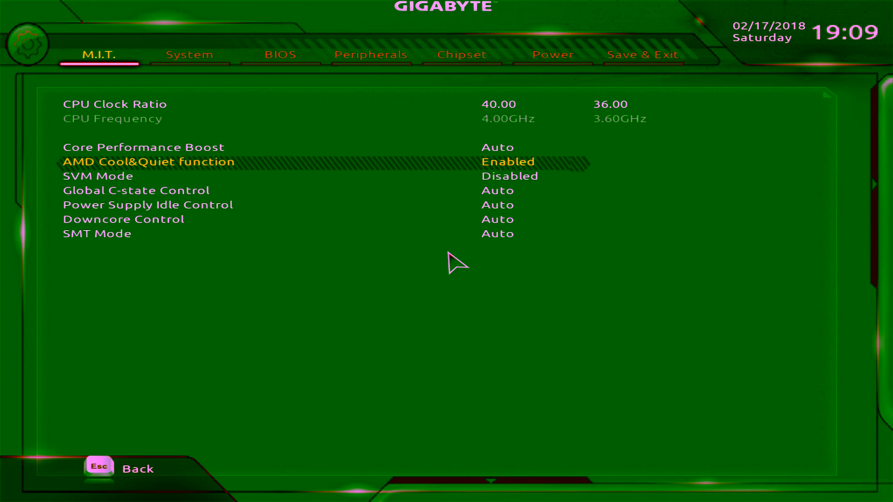
key(minus)
key(Down)
key(Down)
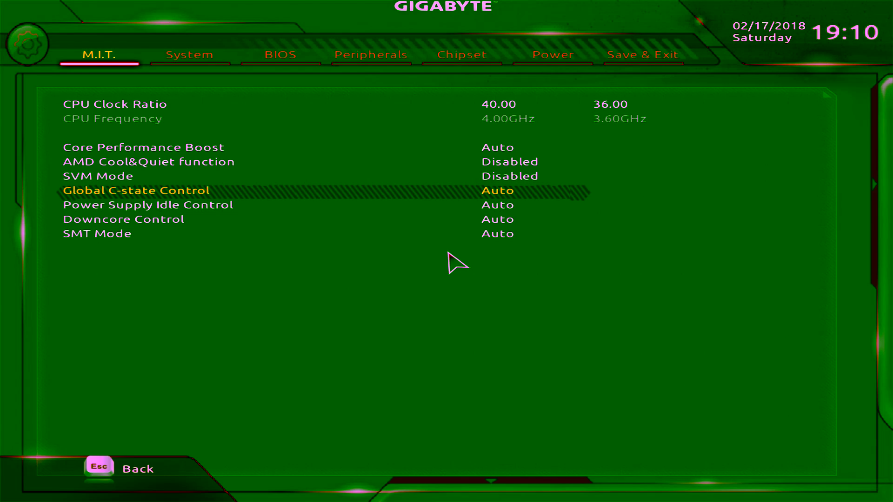
key(Down)
key(Down)
key(Return)
key(Down)
key(Down)
key(Down)
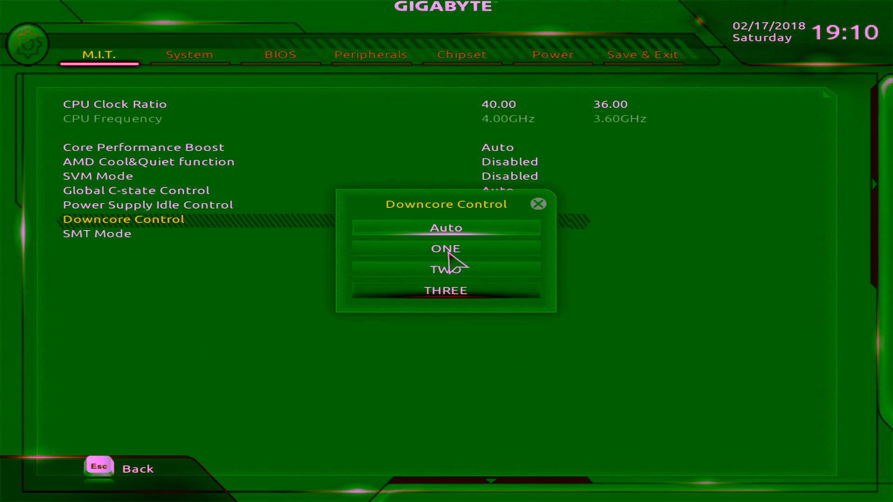
key(Up)
key(Up)
key(Up)
key(Return)
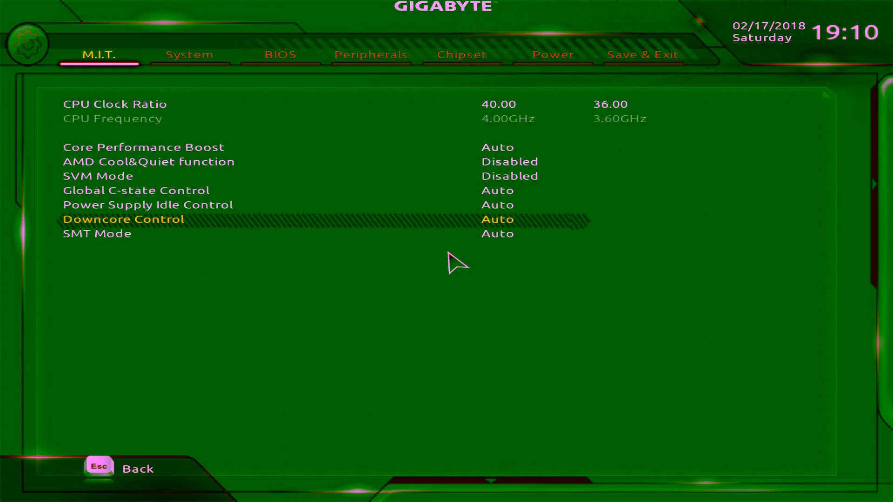
key(Escape)
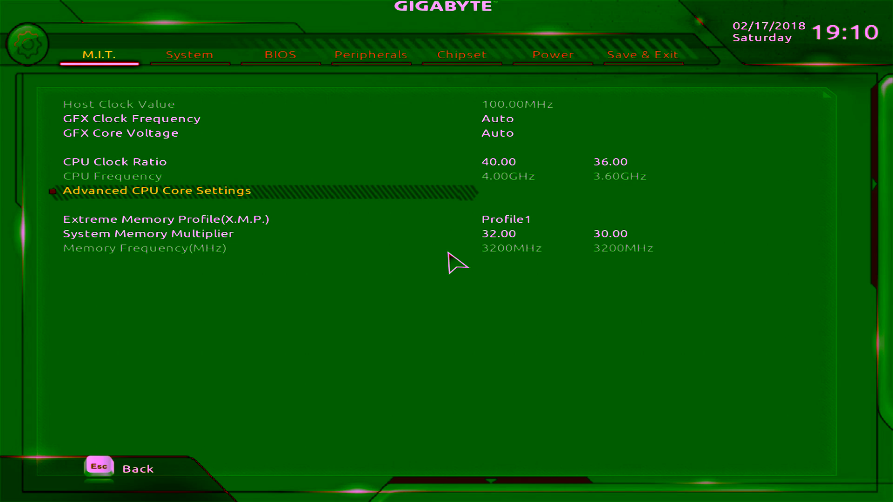
Return to the M.I.T. list and open Advanced Memory Settings
key(Up)
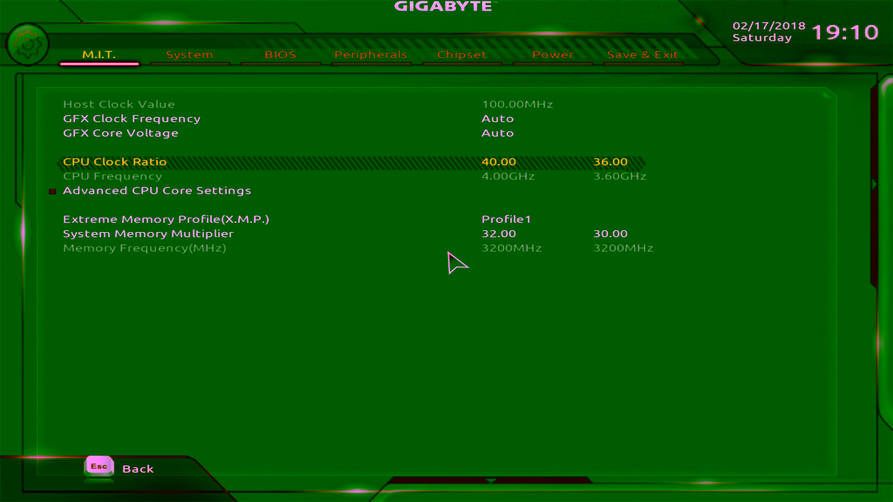
key(Escape)
key(Down)
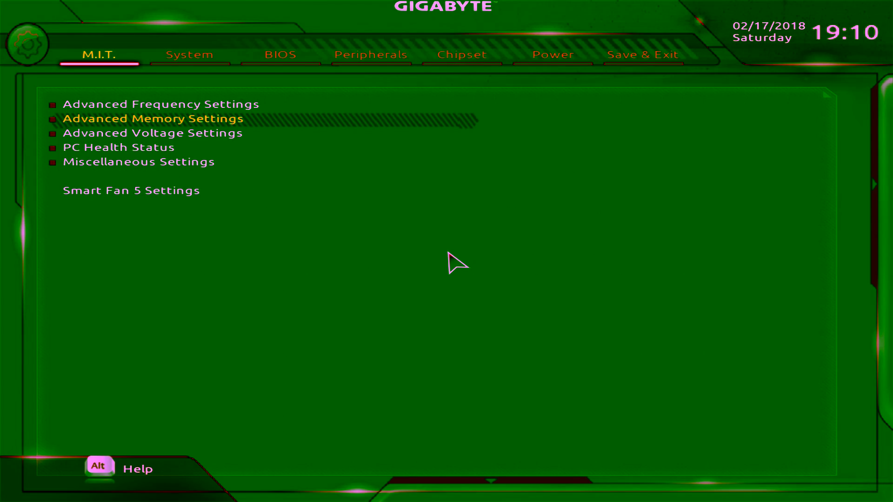
key(Down)
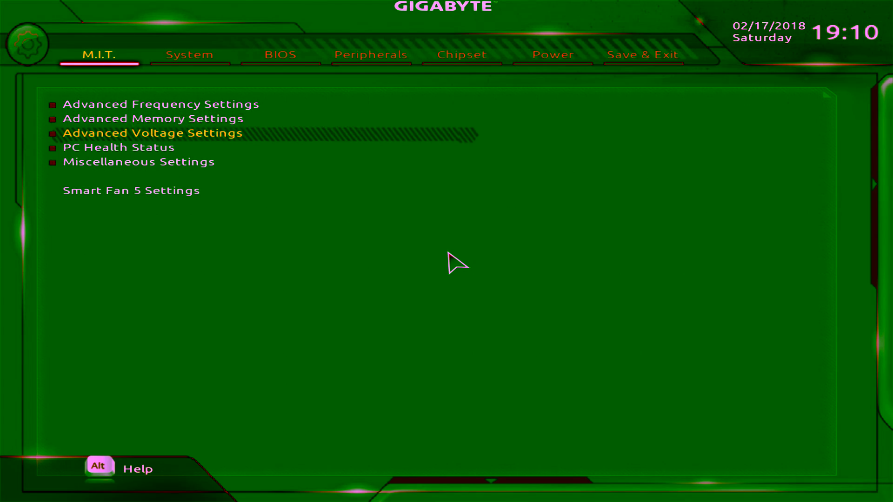
key(Up)
key(Return)
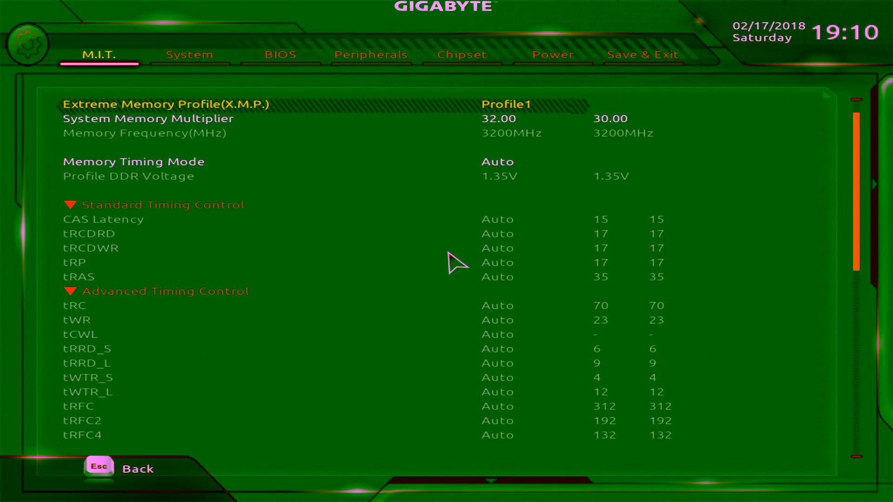
Review the Profile1 timings: 3200MHz, 1.35V, every timing Auto at 15-17-17-35
key(Down)
key(Down)
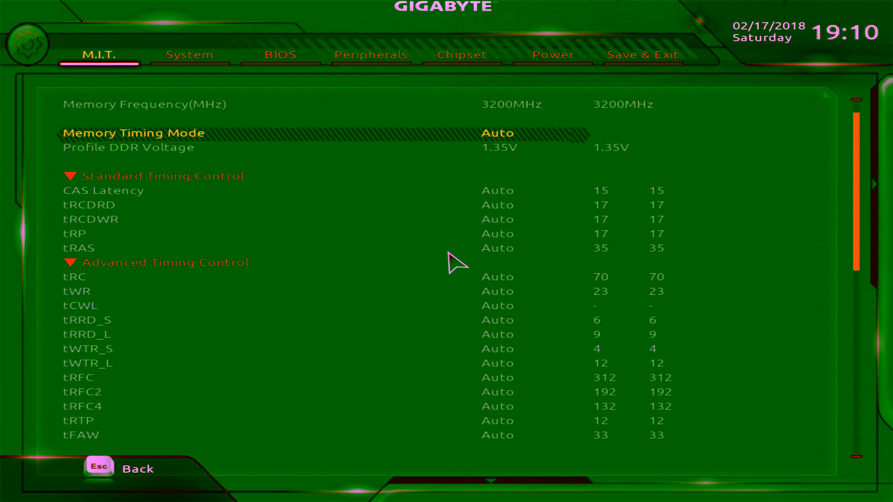
key(Up)
key(Up)
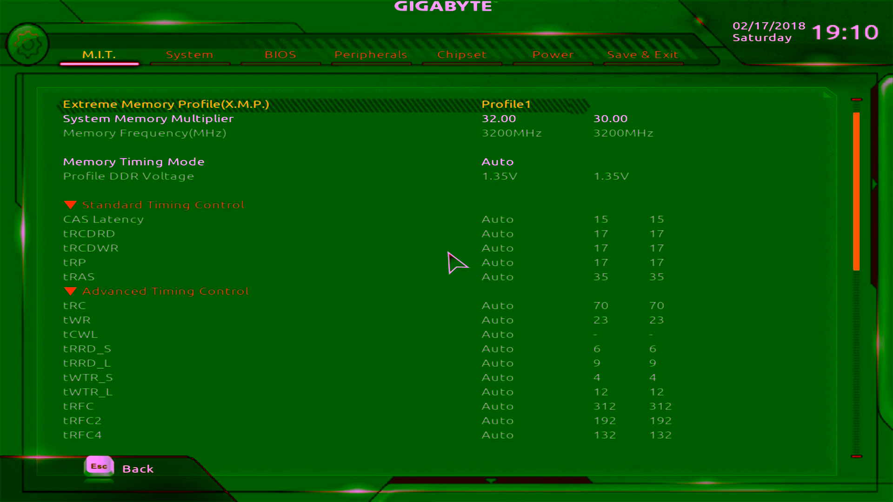
key(Down)
key(Down)
key(Down)
key(Down)
key(Down)
key(Down)
key(Down)
key(Down)
key(Down)
key(Down)
key(Down)
key(Down)
key(Down)
key(Down)
key(Down)
key(Down)
key(Down)
key(Down)
key(Down)
key(Down)
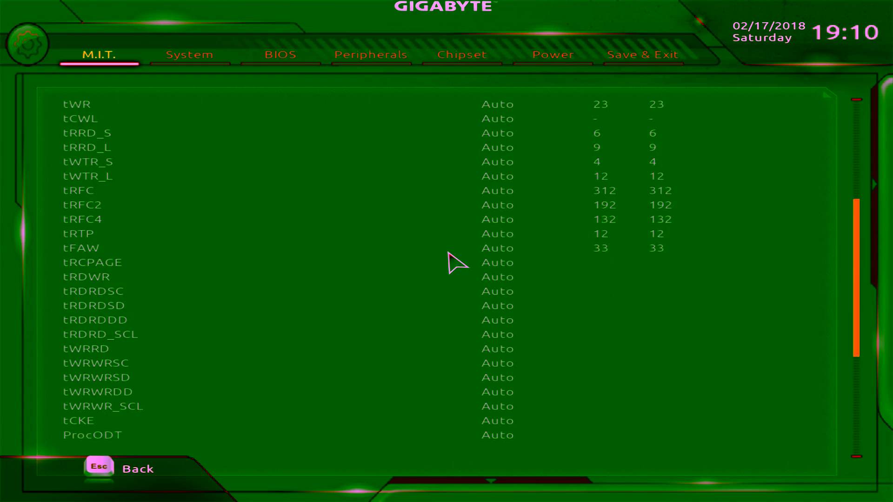
key(Down)
key(Up)
key(Up)
key(Up)
key(Up)
key(Up)
key(Up)
key(Up)
key(Up)
key(Up)
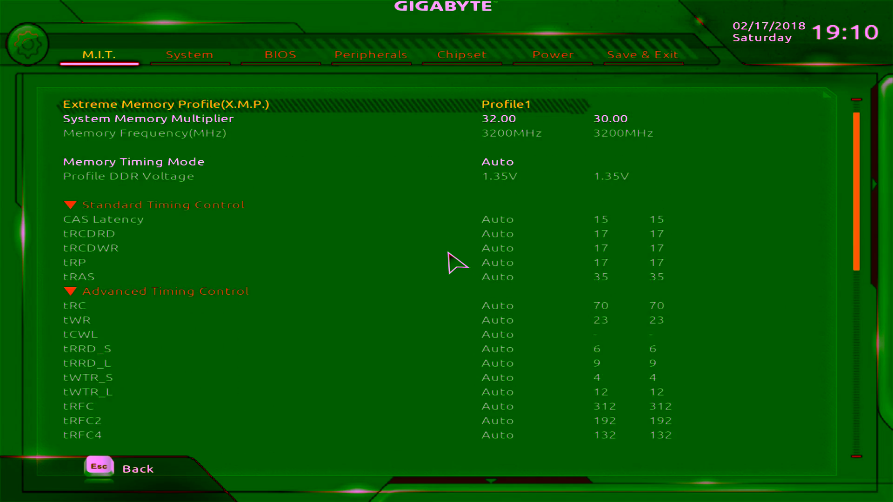
key(Up)
key(Up)
key(Up)
key(Up)
key(Up)
key(Up)
key(Up)
key(Up)
key(Up)
key(Up)
key(Up)
key(Up)
key(Up)
key(Up)
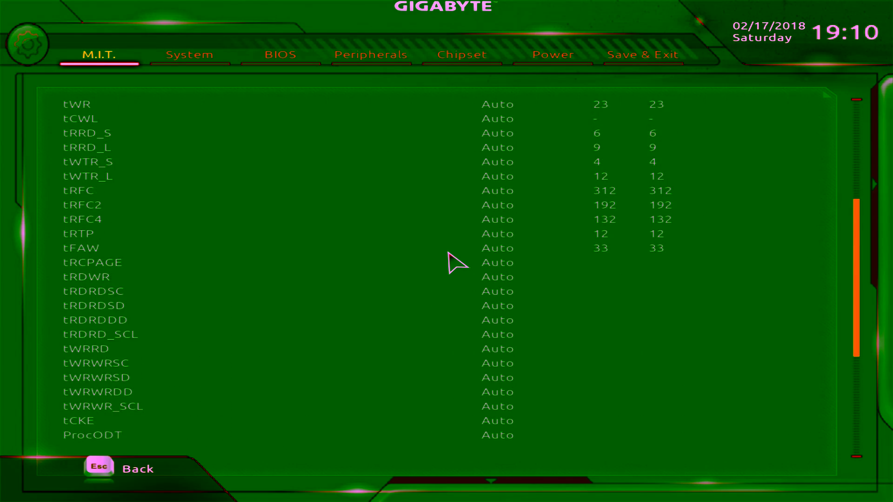
key(Up)
key(Up)
key(Up)
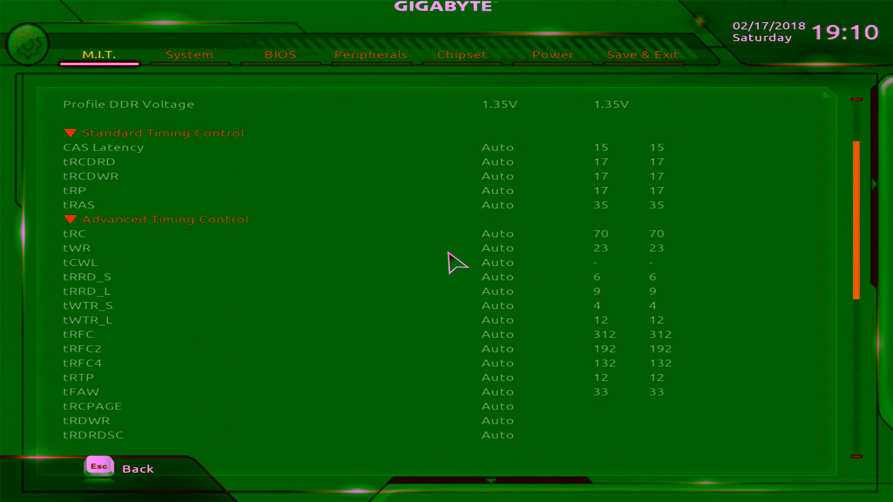
key(Up)
key(Up)
key(Up)
key(Up)
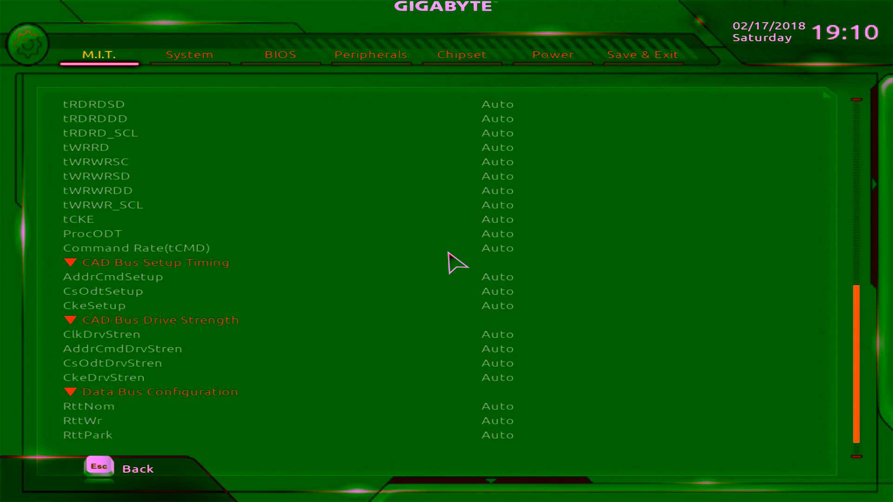
key(Home)
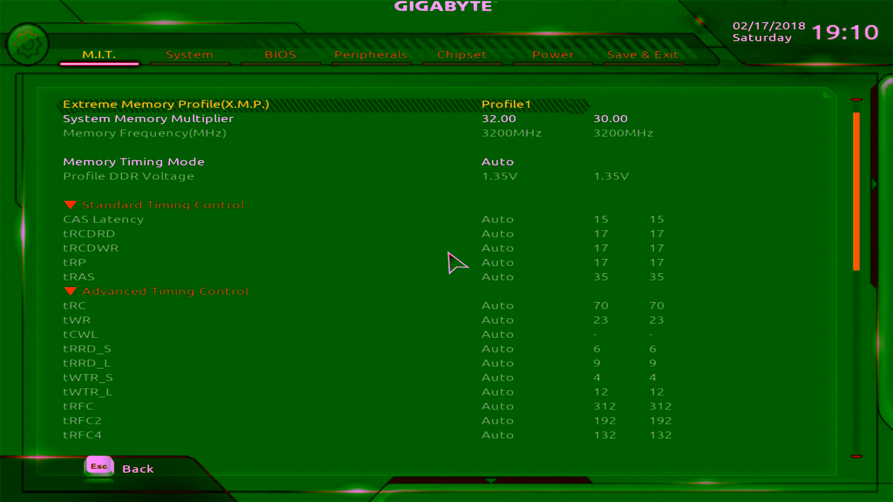
Set CPU Vcore to 1.38750V and VCORE SOC to 1.20000V in Advanced Voltage Settings
key(Escape)
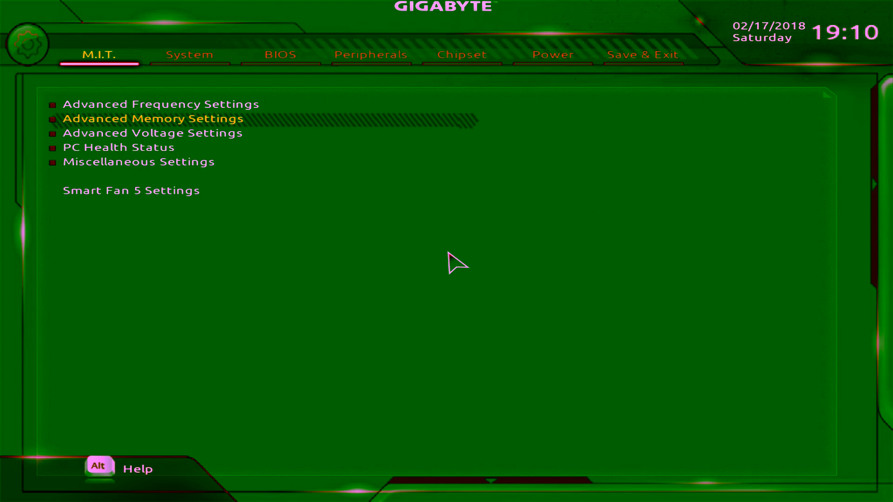
key(Down)
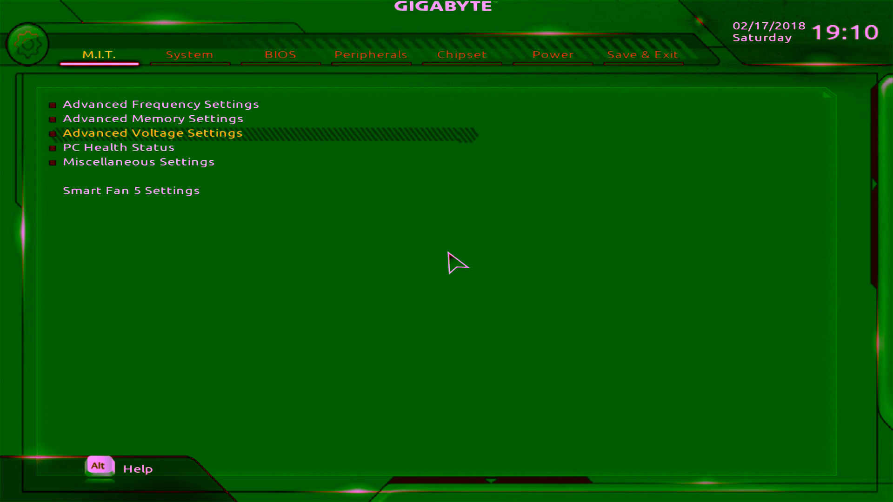
key(Return)
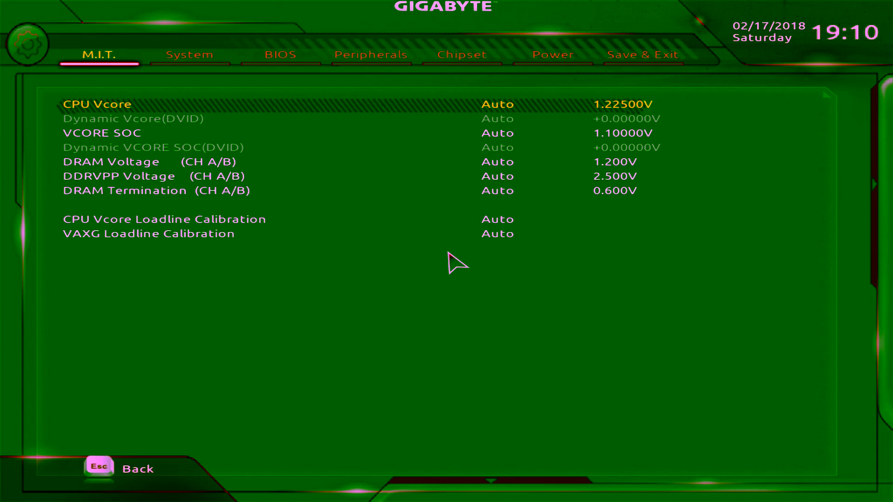
text(1.3875)
key(Return)
key(Down)
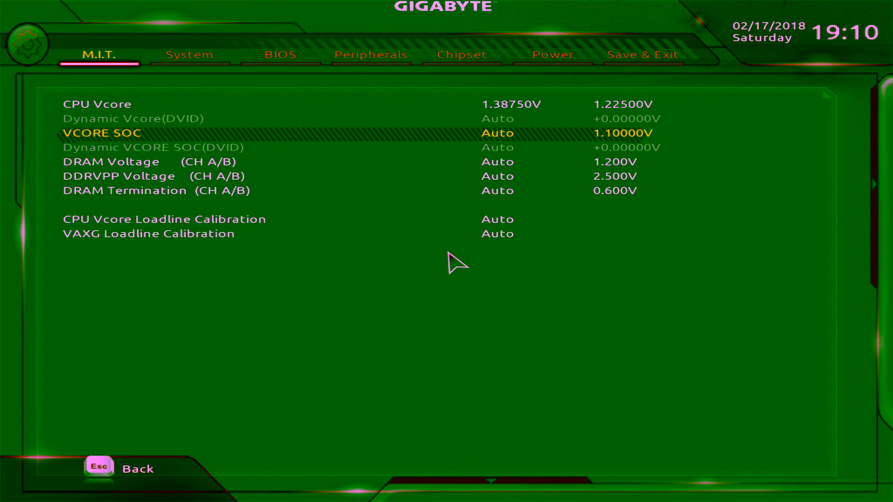
text(1.2)
key(Return)
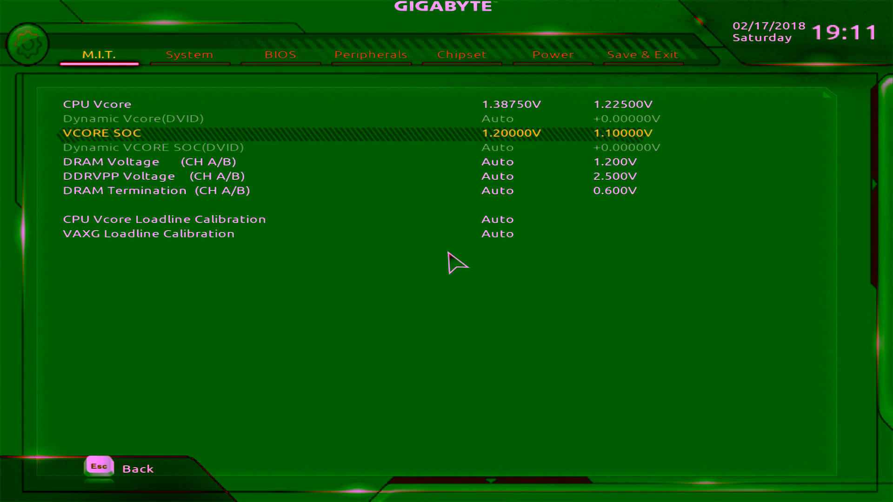
Try stronger CPU Vcore Loadline Calibration, then leave both loadline calibrations on Auto
key(Down)
key(Down)
key(Down)
key(Down)
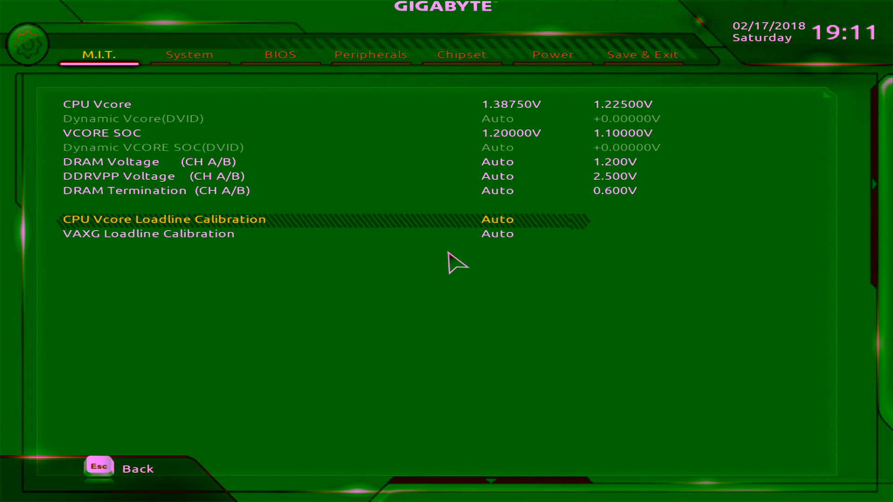
key(Down)
key(Up)
key(plus)
key(plus)
key(plus)
key(plus)
key(plus)
key(plus)
key(minus)
key(minus)
key(minus)
key(minus)
key(minus)
key(Down)
key(Up)
key(Down)
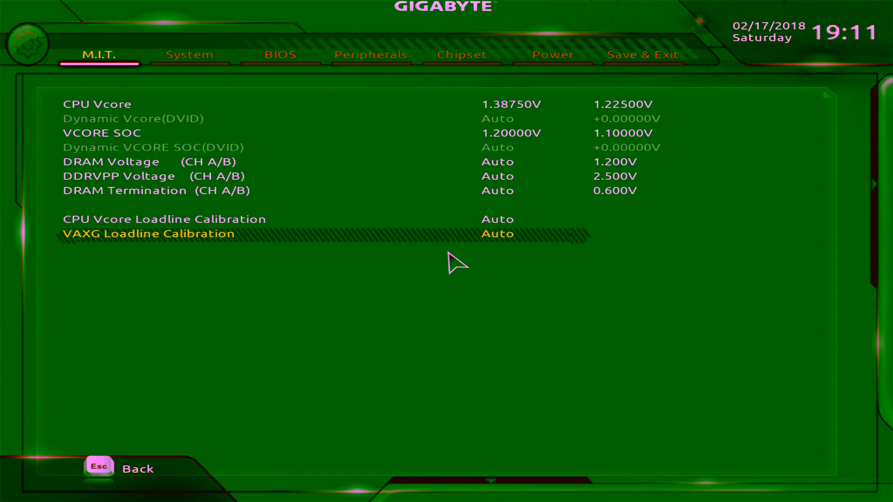
key(Up)
key(Up)
key(Up)
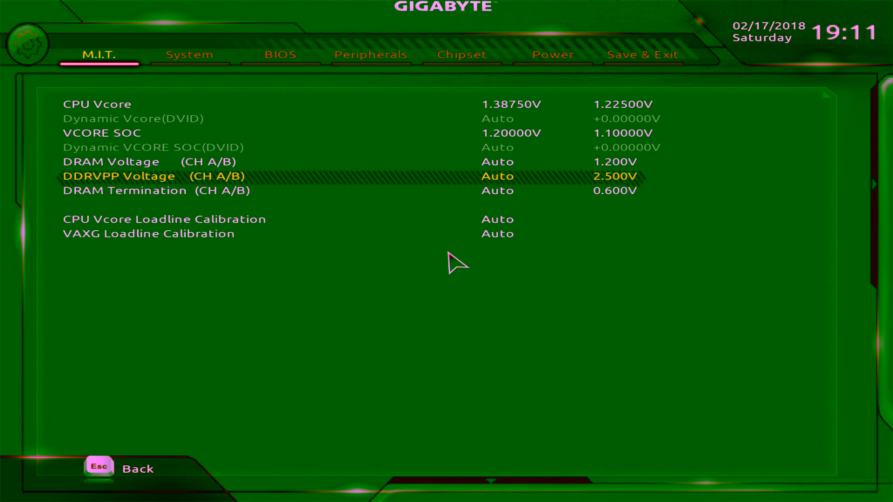
key(Up)
key(Up)
key(Up)
key(Up)
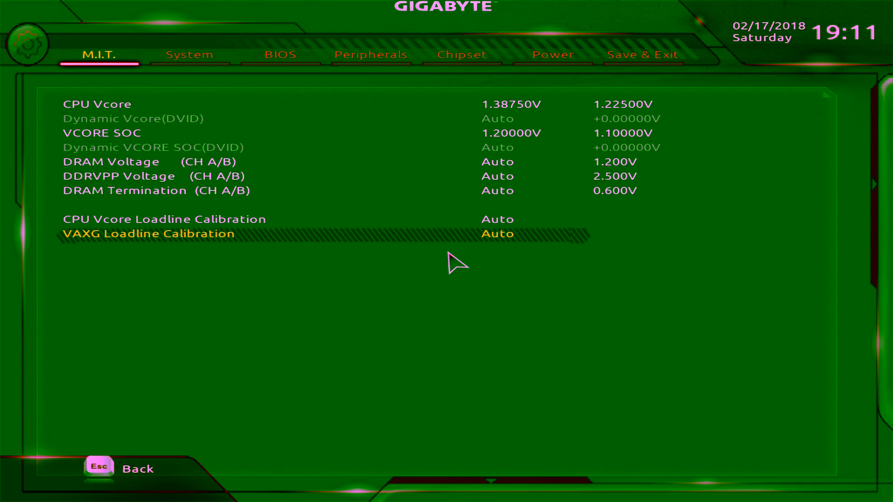
key(Down)
Browse across the System Info, Boot and Chipset tabs to the Peripherals USB settings
key(Escape)
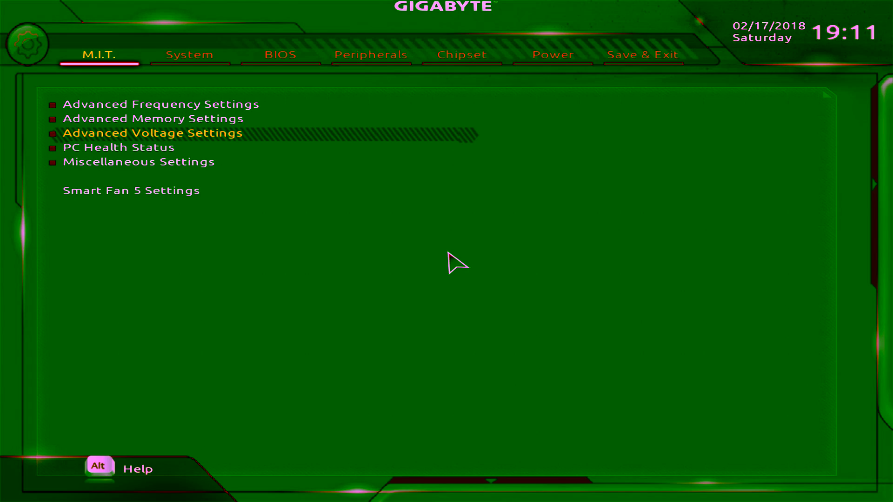
key(Right)
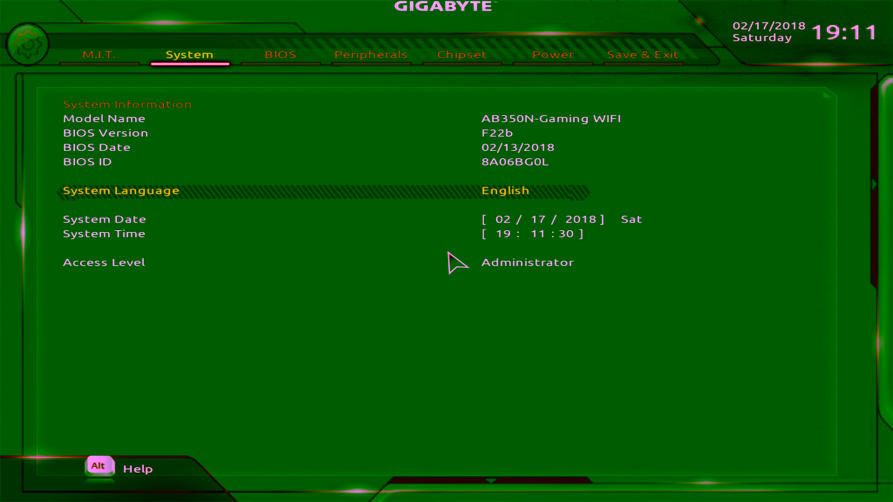
key(Right)
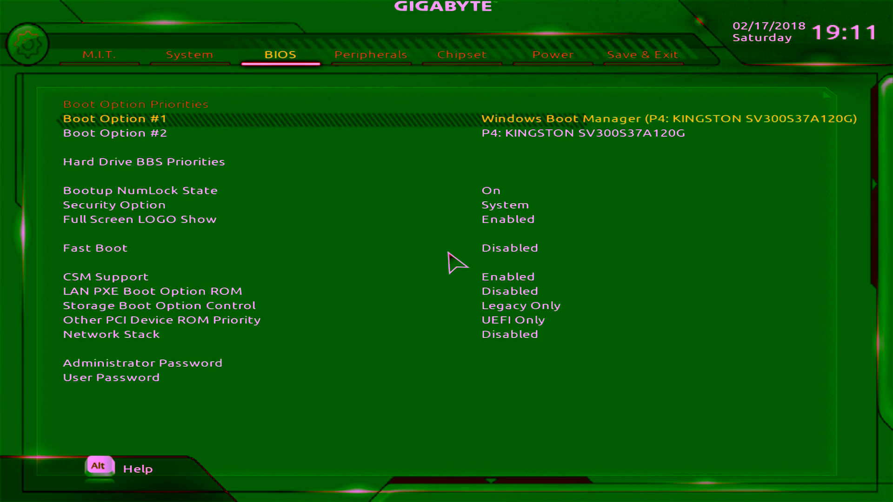
key(Right)
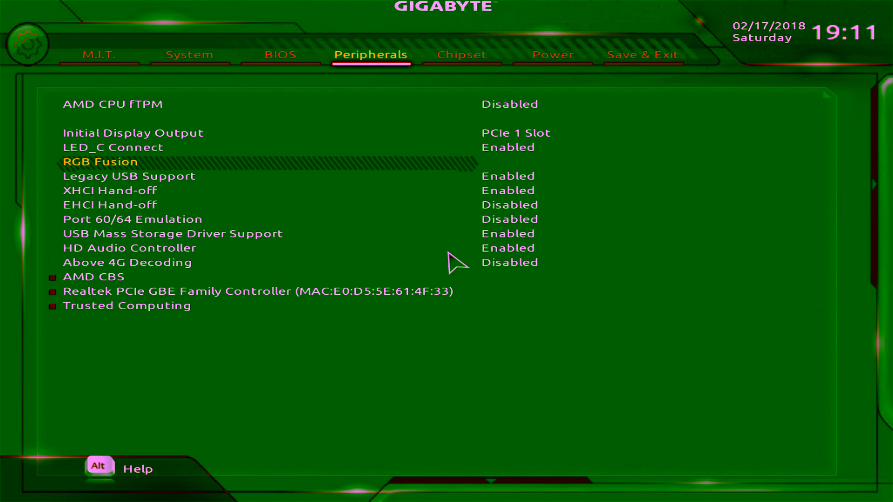
key(Right)
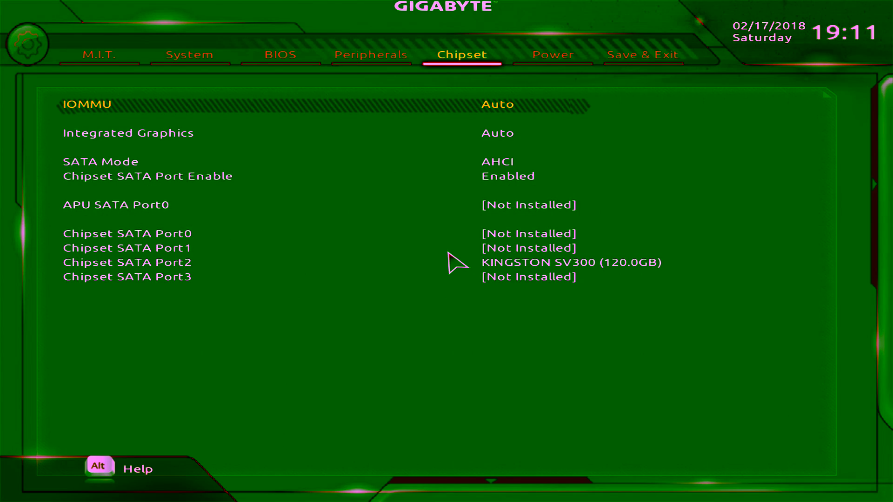
key(Left)
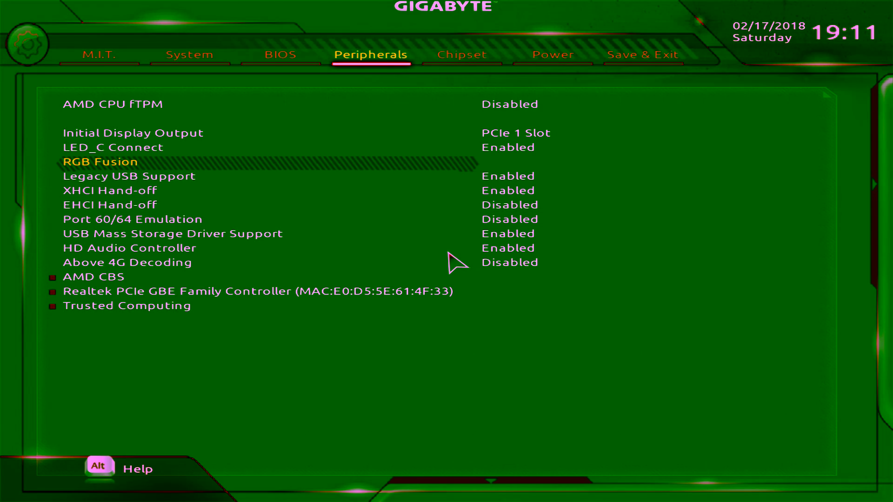
key(Down)
key(Down)
key(Down)
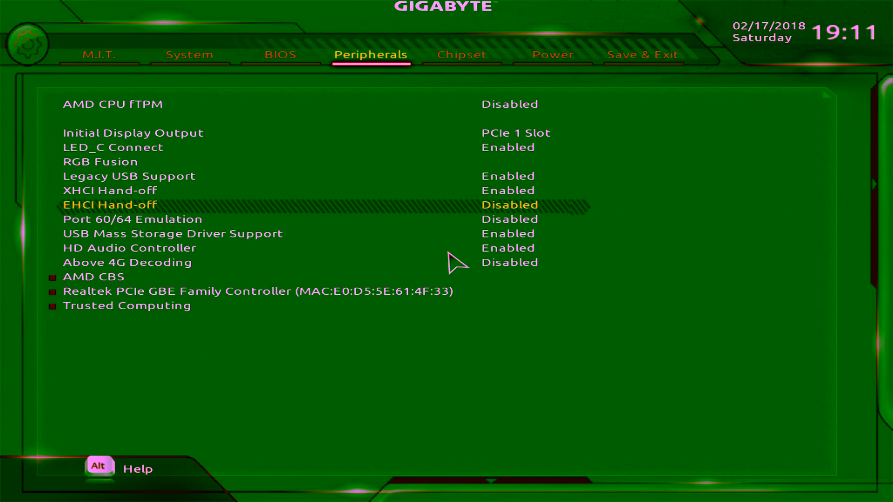
key(Up)
key(Up)
key(Up)
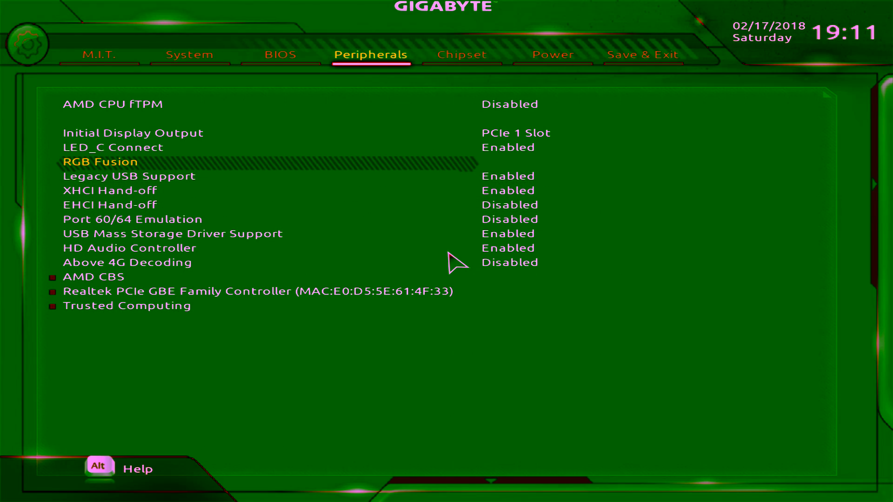
Inspect RGB Fusion lighting (static red) and keep LED_C Connect Enabled
key(Return)
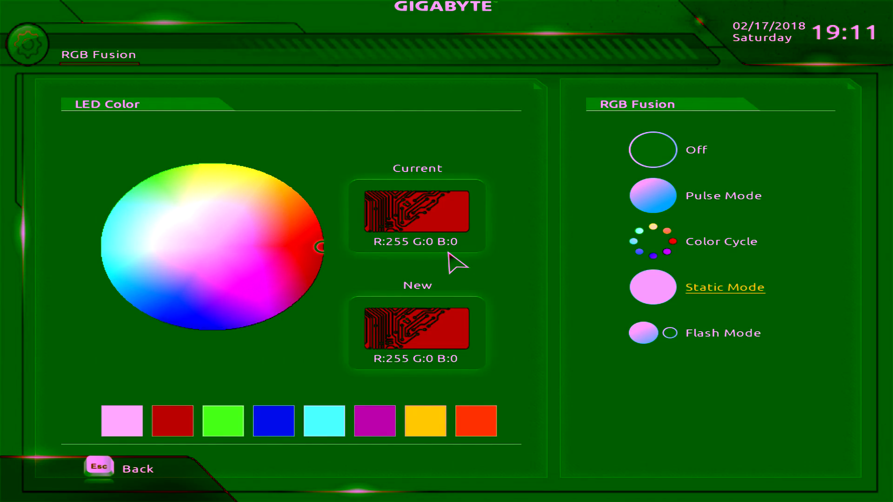
key(Escape)
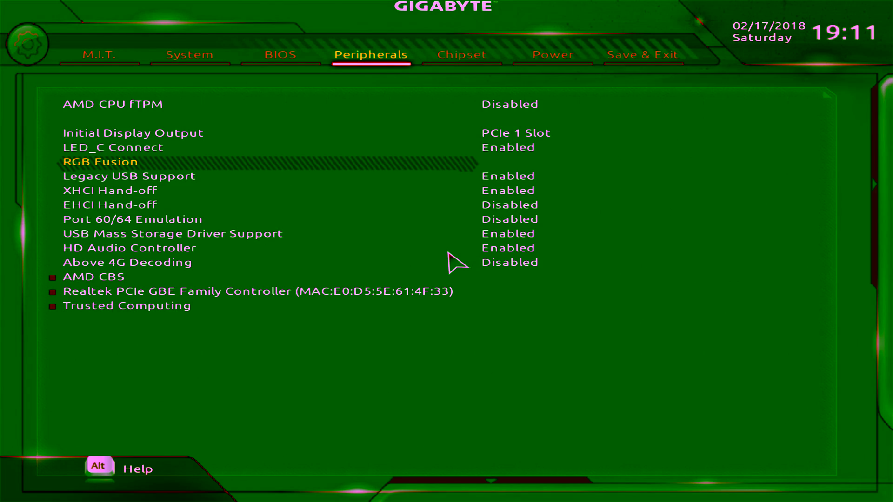
key(Up)
key(Return)
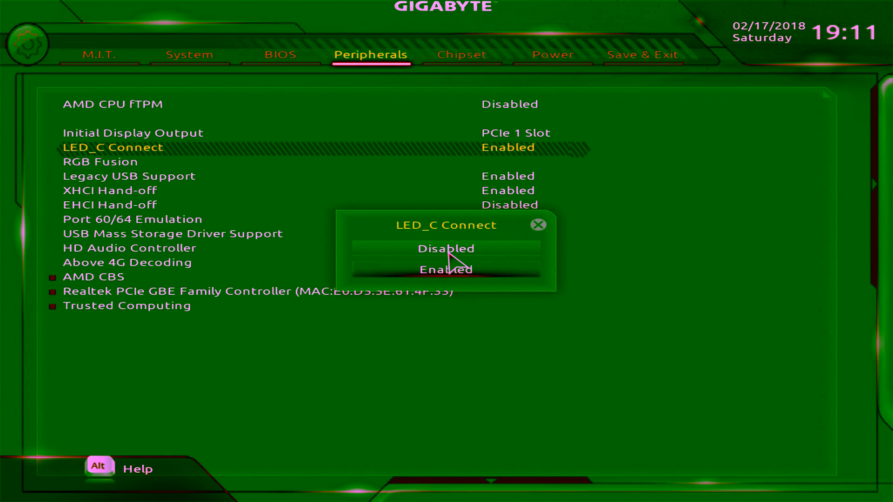
key(Escape)
key(Up)
key(Down)
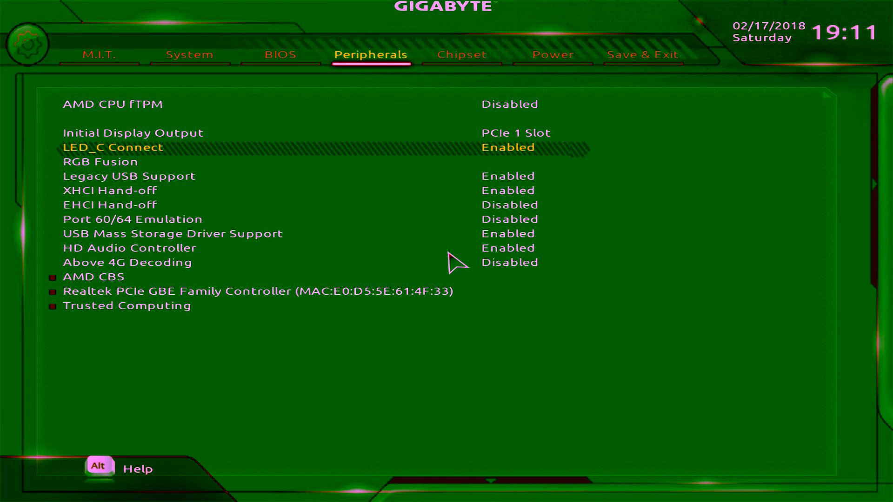
On the Chipset tab, set Integrated Graphics to Forces and UMA Mode to UMA Specified
key(Right)
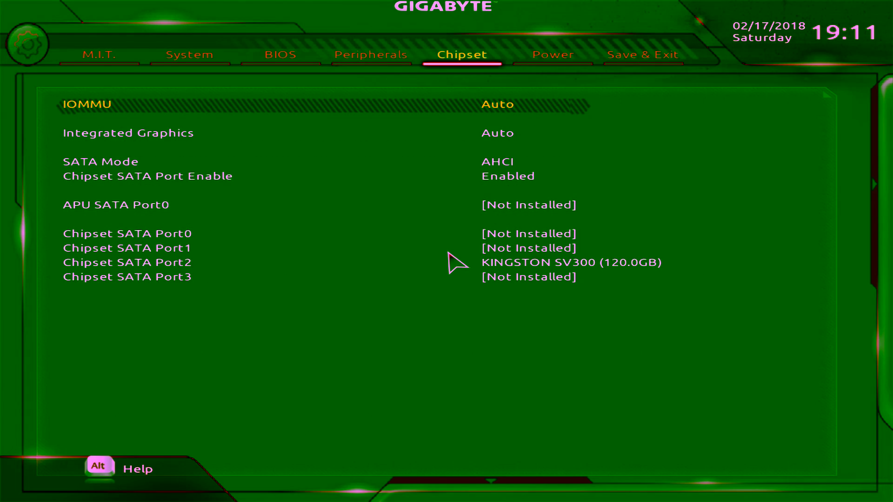
key(Down)
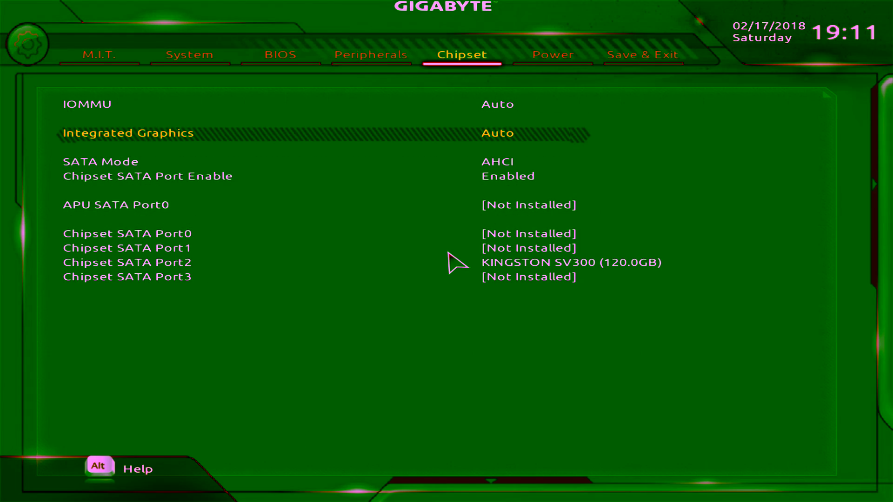
key(Return)
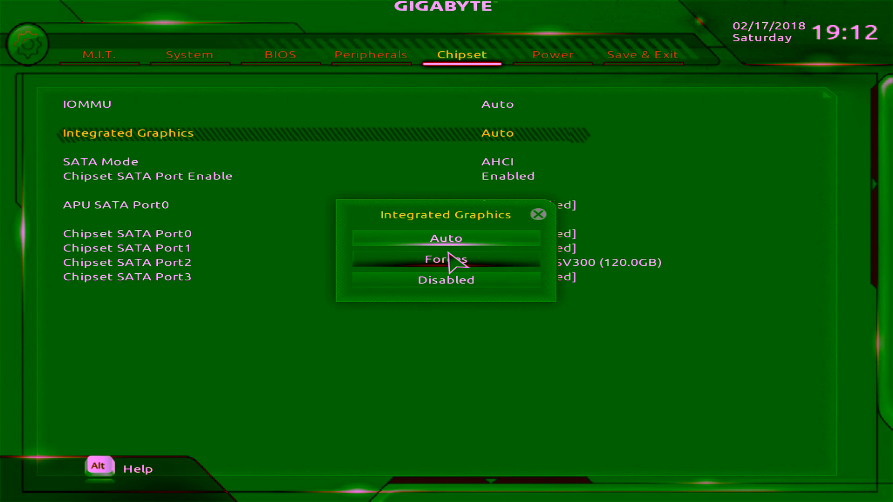
key(Return)
key(Down)
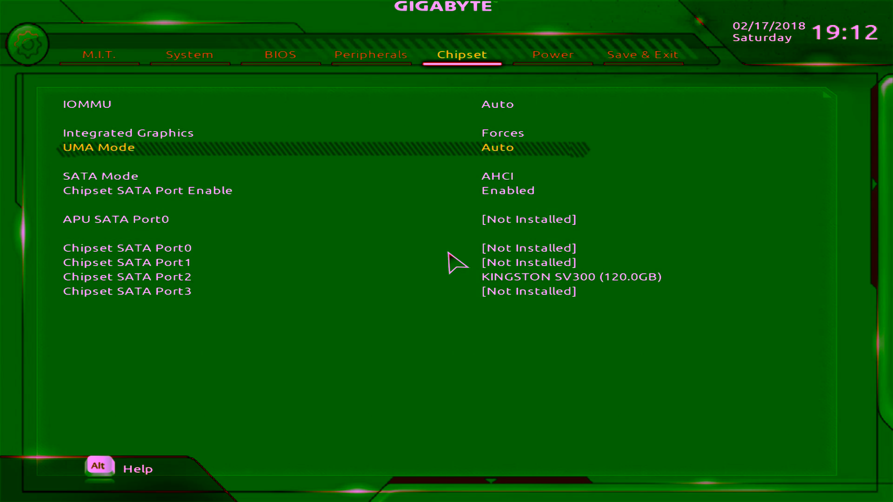
key(Return)
key(Down)
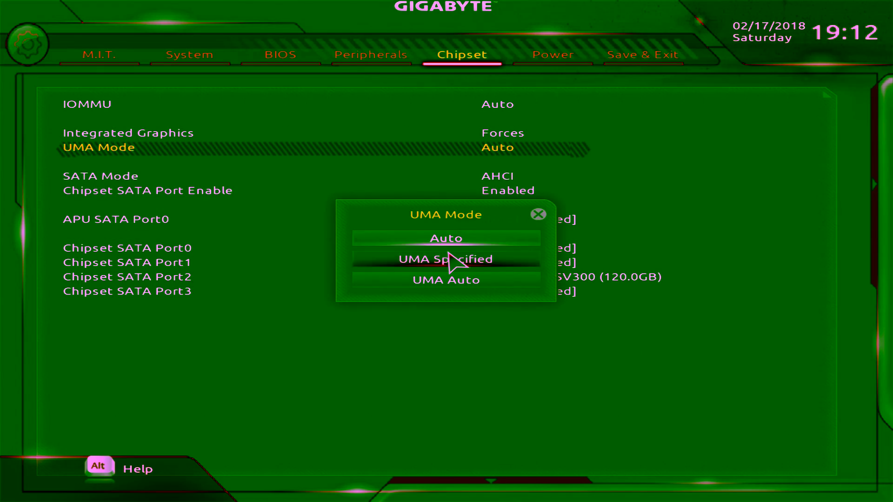
key(Down)
key(Up)
key(Return)
Set UMA Frame Buffer Size to 768M
key(Down)
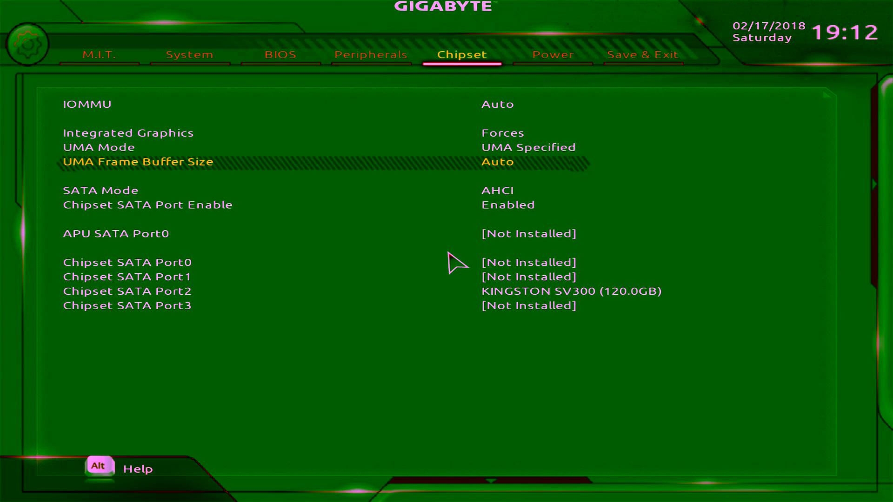
key(plus)
key(plus)
key(plus)
key(plus)
key(plus)
key(plus)
key(plus)
key(plus)
key(plus)
key(minus)
key(Up)
key(Down)
key(Up)
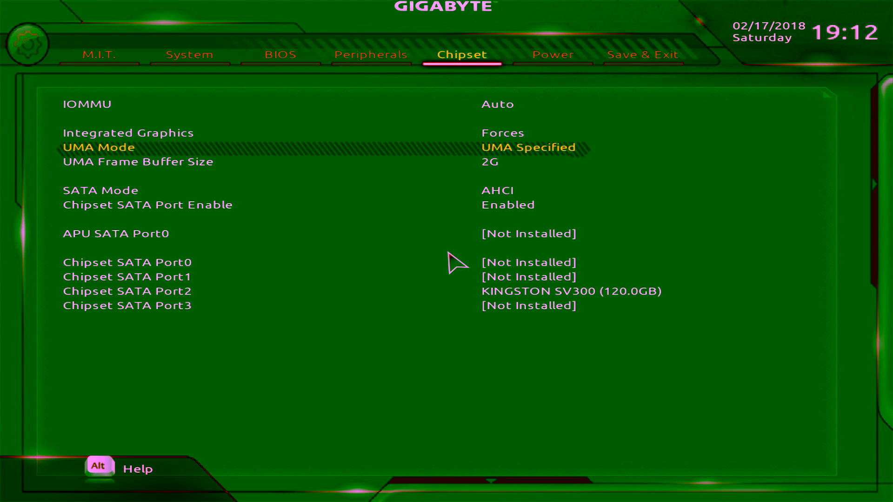
key(Down)
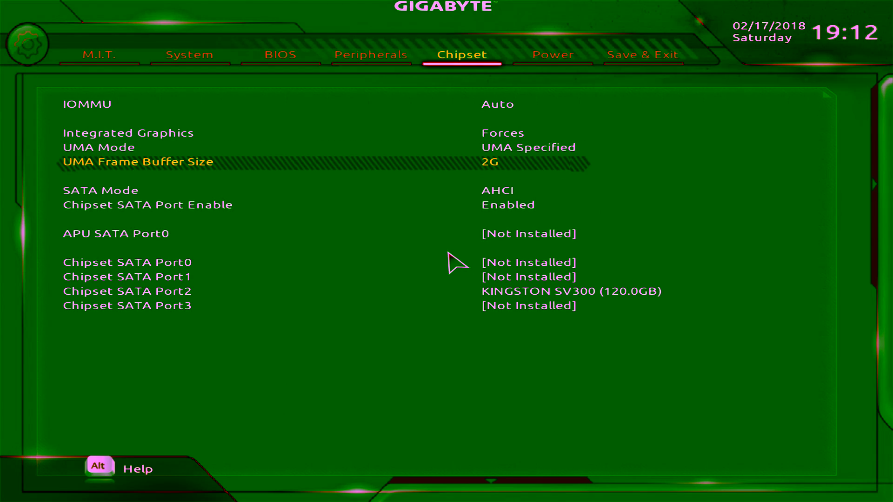
key(minus)
key(minus)
key(minus)
key(minus)
key(minus)
key(minus)
key(minus)
key(minus)
key(minus)
key(minus)
key(plus)
key(minus)
key(plus)
key(plus)
key(plus)
key(plus)
key(plus)
key(plus)
key(plus)
key(plus)
key(plus)
key(plus)
key(plus)
Choose Save & Exit Setup and confirm Yes to save the BIOS changes and reboot
key(Right)
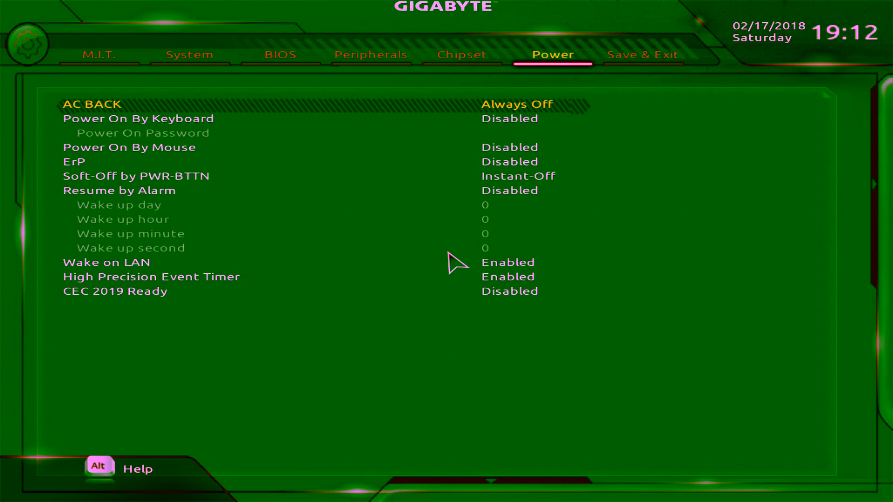
key(Right)
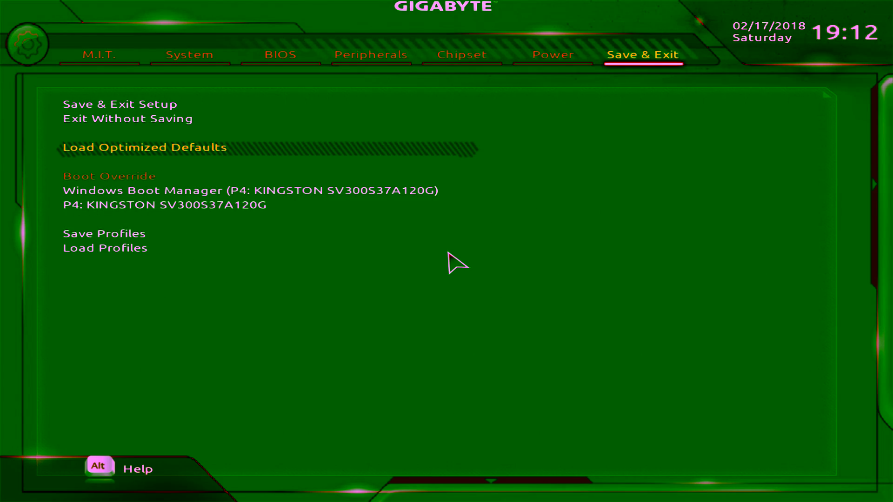
key(Down)
key(Up)
key(Up)
key(Up)
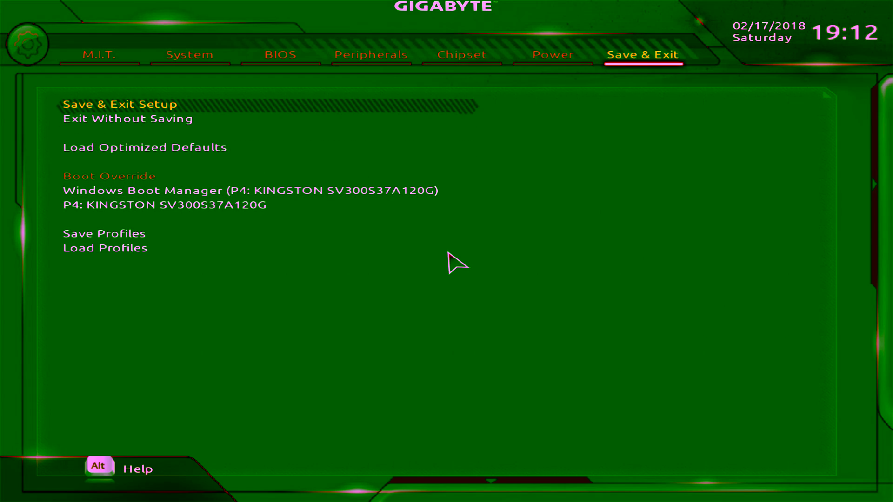
key(Return)
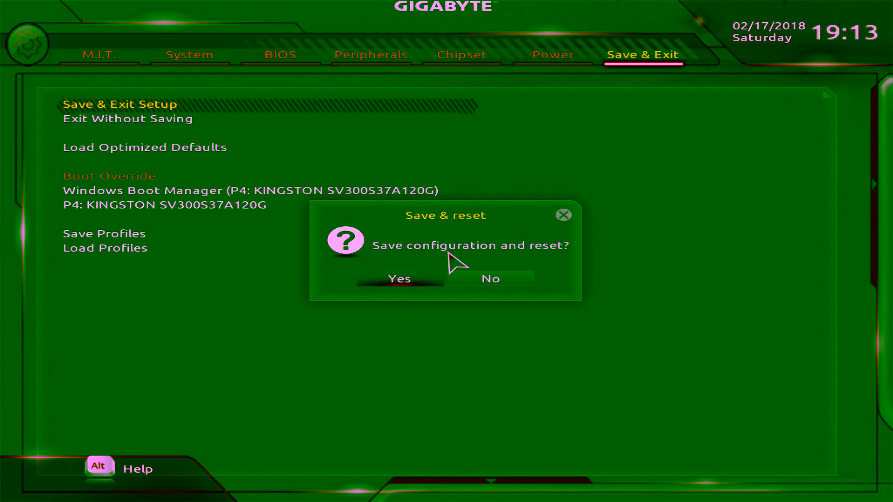
key(Return)
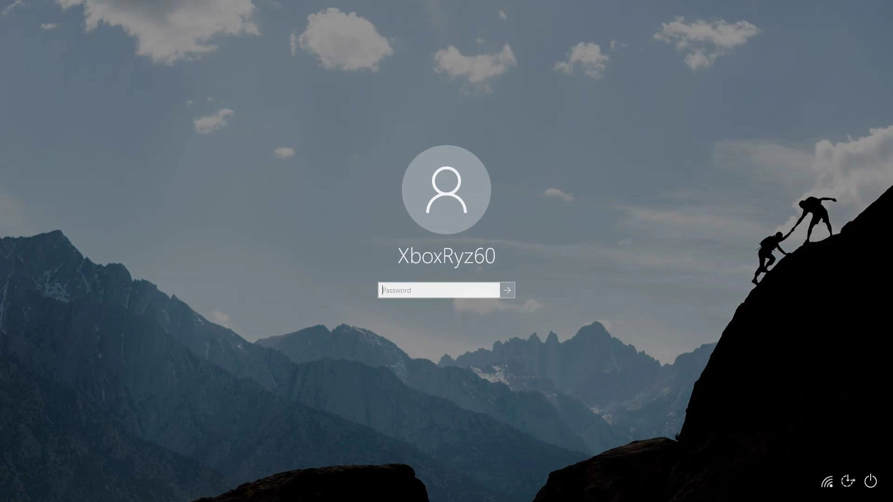
Submit the account password on the Windows lock screen to sign in
key(Return)
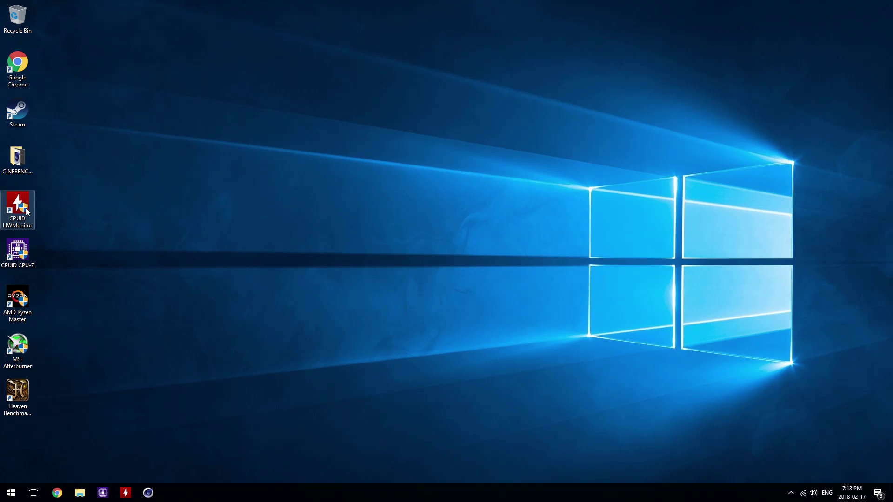
Launch CPU-Z and HWMonitor, then view CPU-Z's Memory tab showing DDR4 at 1597.0 MHz
double_click(19, 251)
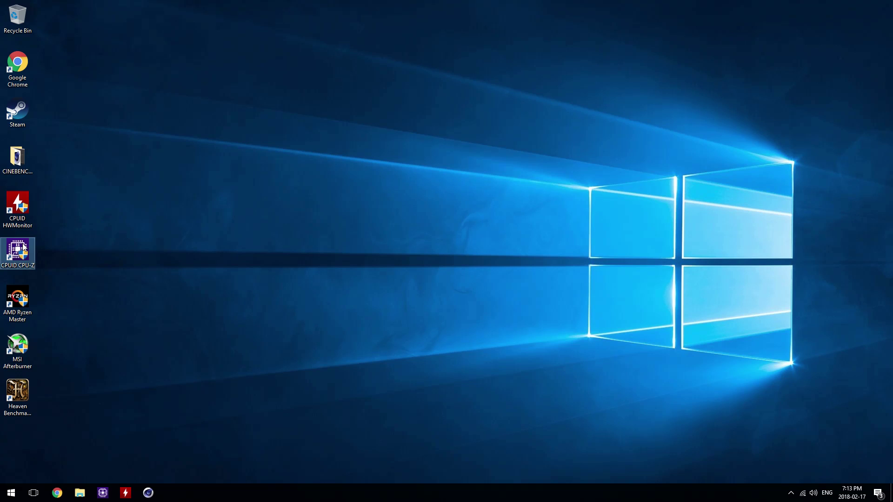
double_click(26, 202)
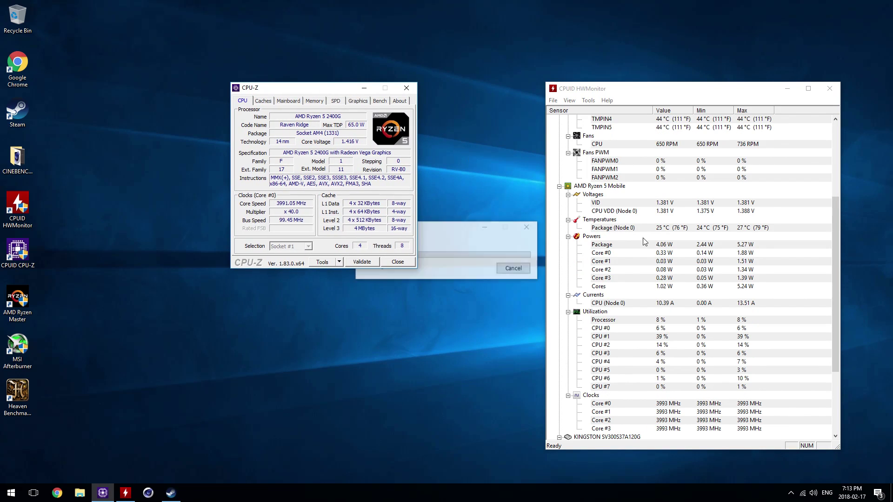
scroll(644, 241, up, 5)
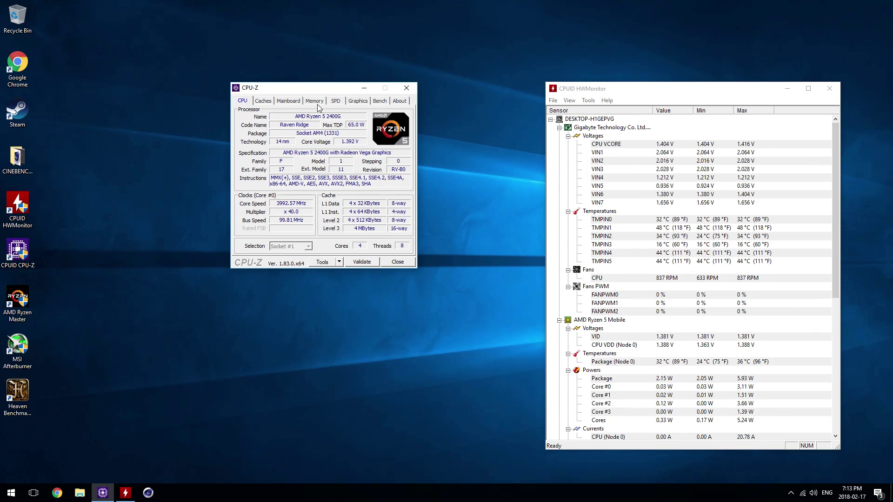
click(317, 101)
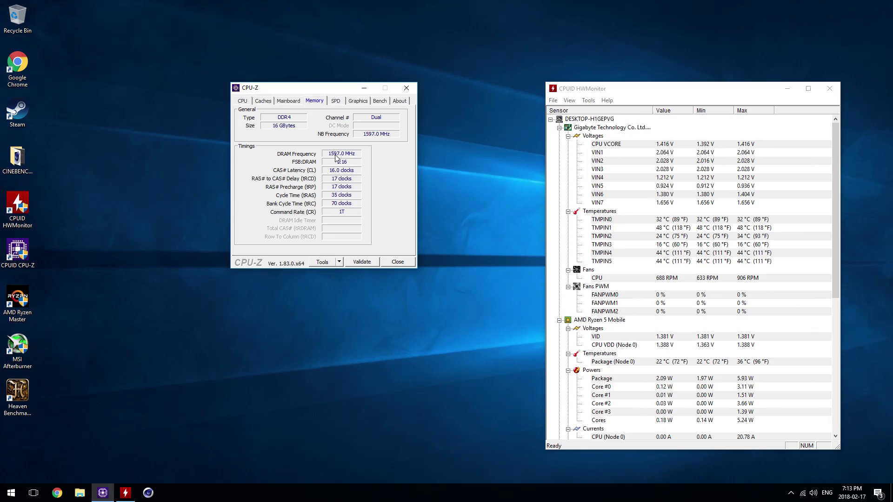
Check CPU-Z's 3992 MHz core clock and arrange CPU-Z and HWMonitor side by side at idle
click(252, 105)
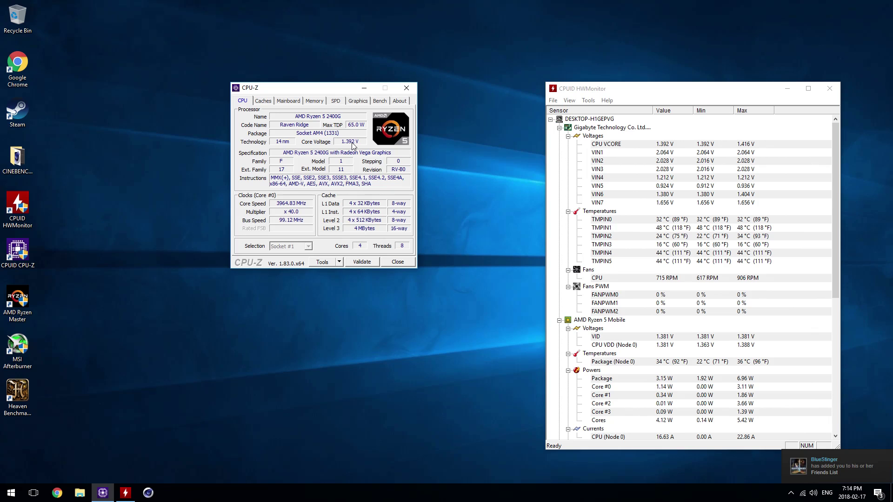
click(695, 145)
scroll(694, 149, down, 1)
scroll(696, 152, up, 1)
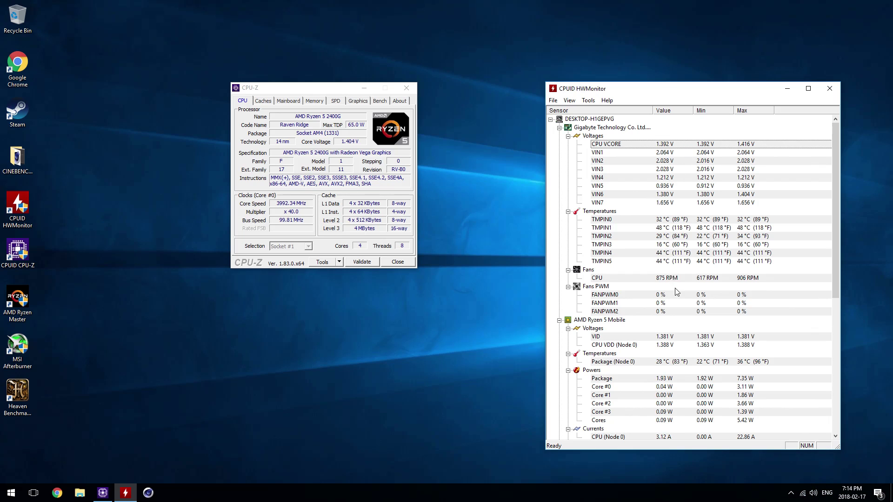
scroll(692, 294, down, 2)
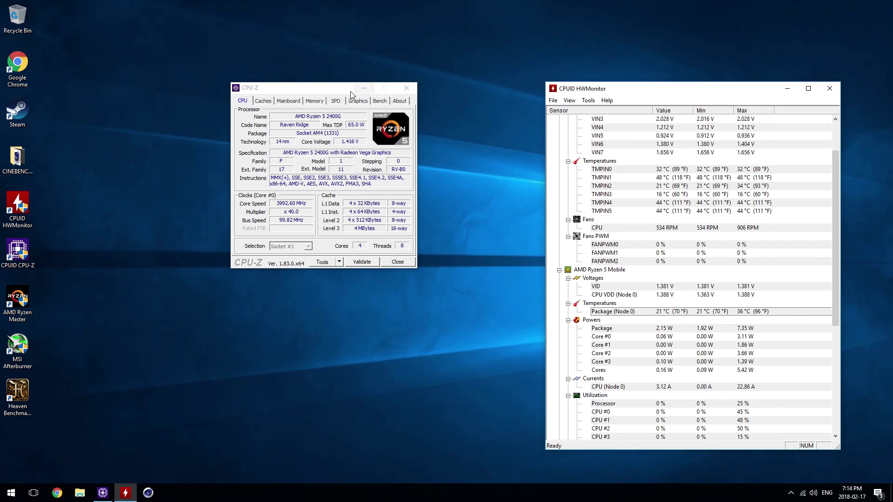
drag(343, 93, 785, 79)
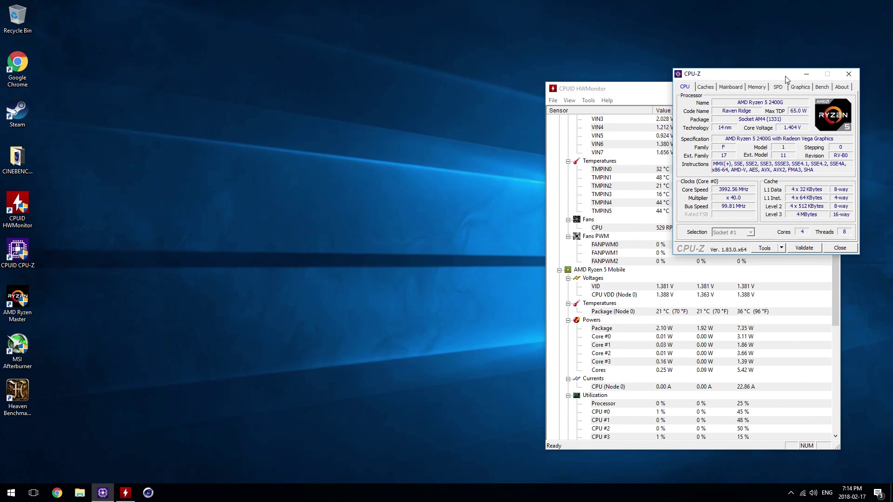
drag(648, 85, 433, 90)
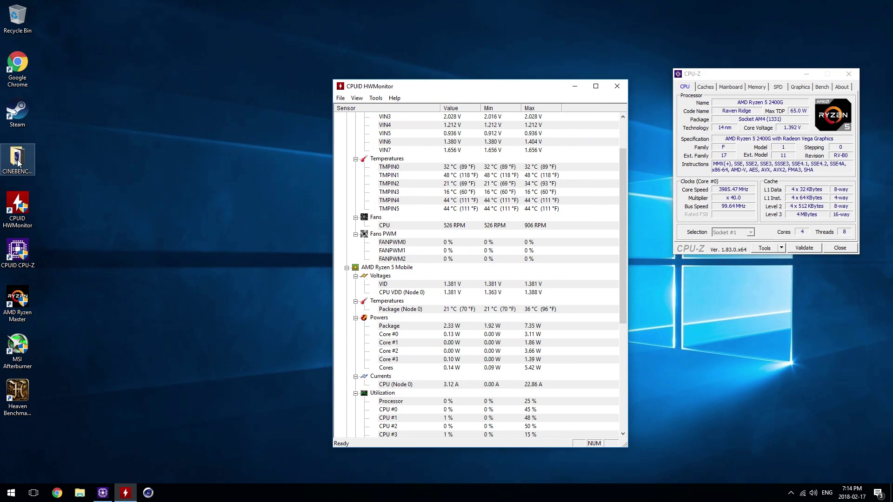
Run Heaven Benchmark with HWMonitor placed beside it, then launch AMD Ryzen Master
double_click(18, 393)
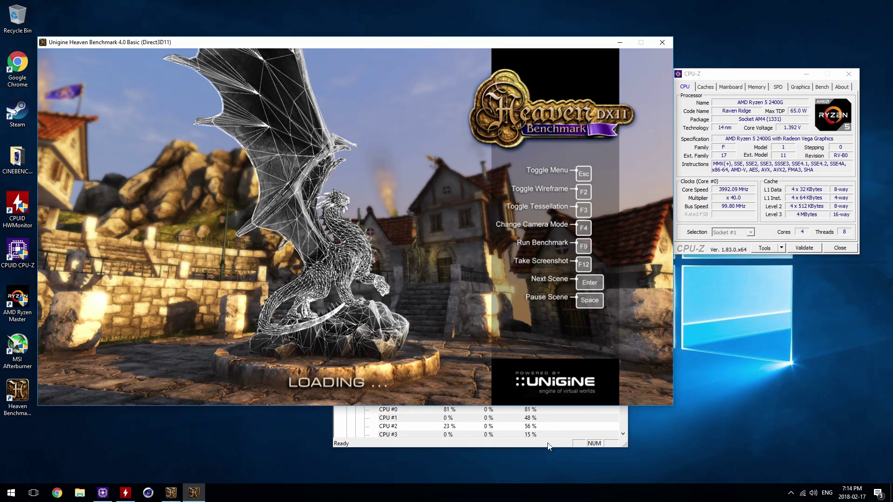
click(558, 409)
drag(549, 88, 720, 104)
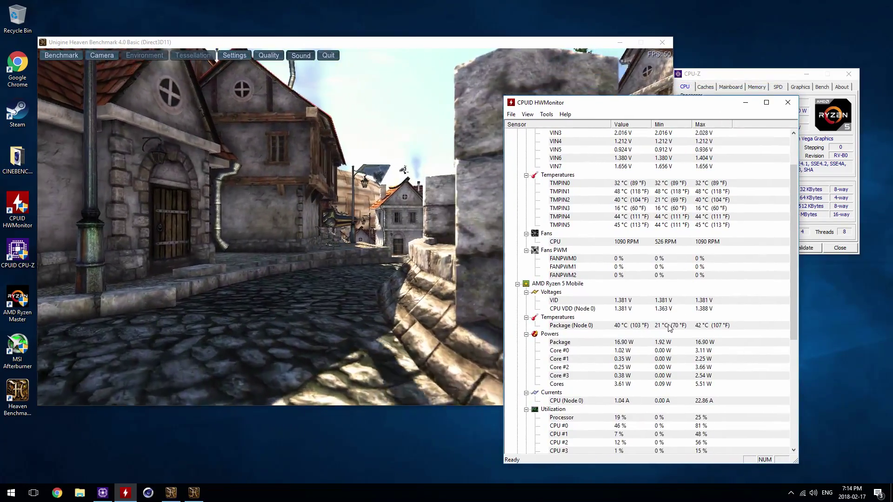
click(698, 325)
scroll(697, 328, up, 1)
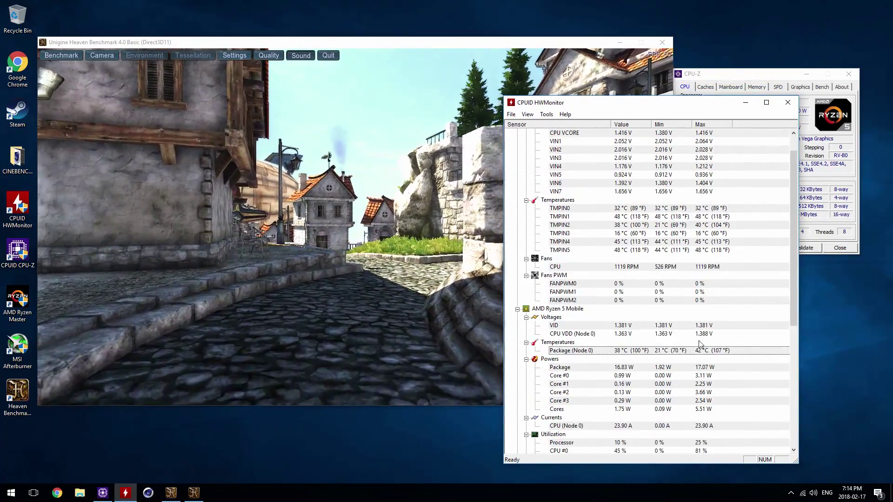
scroll(697, 348, up, 1)
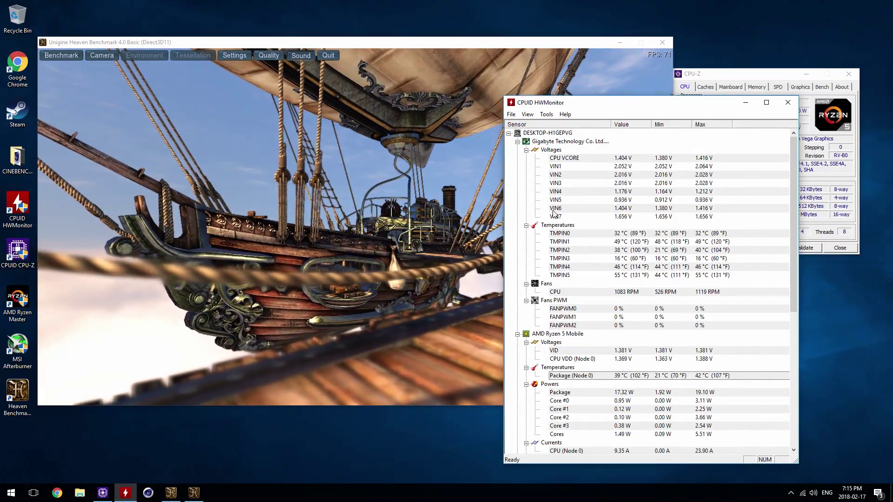
click(564, 158)
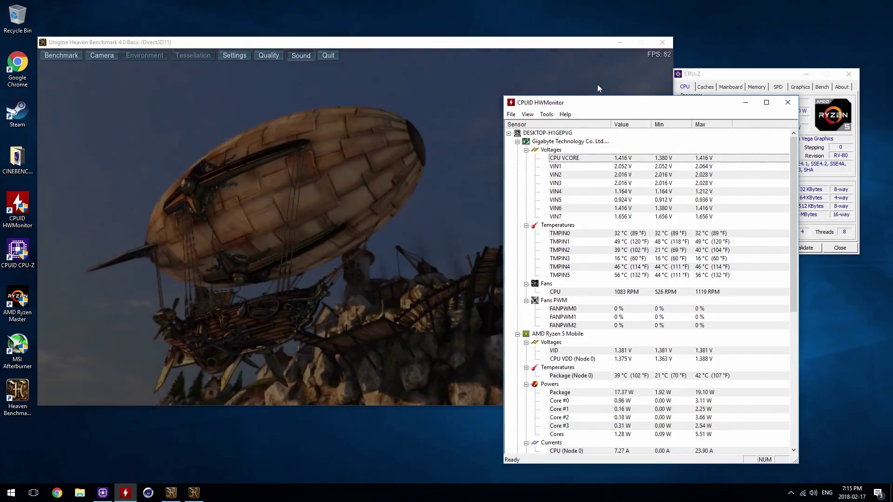
click(597, 84)
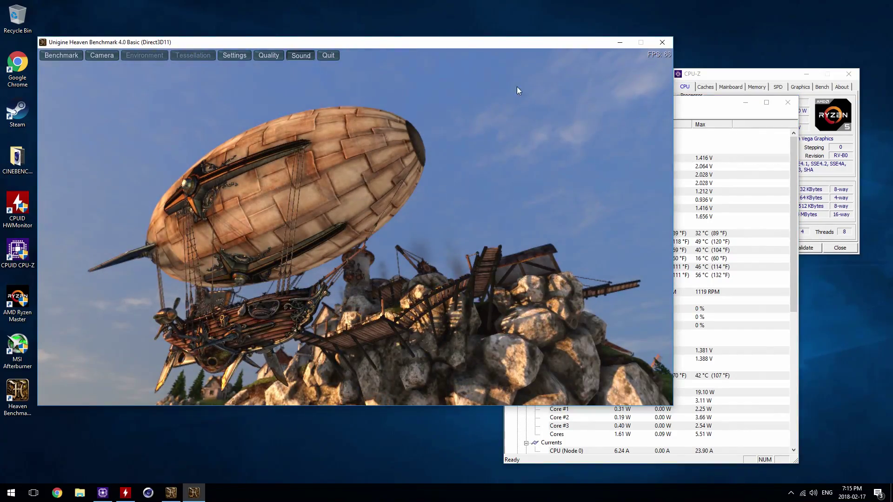
click(17, 302)
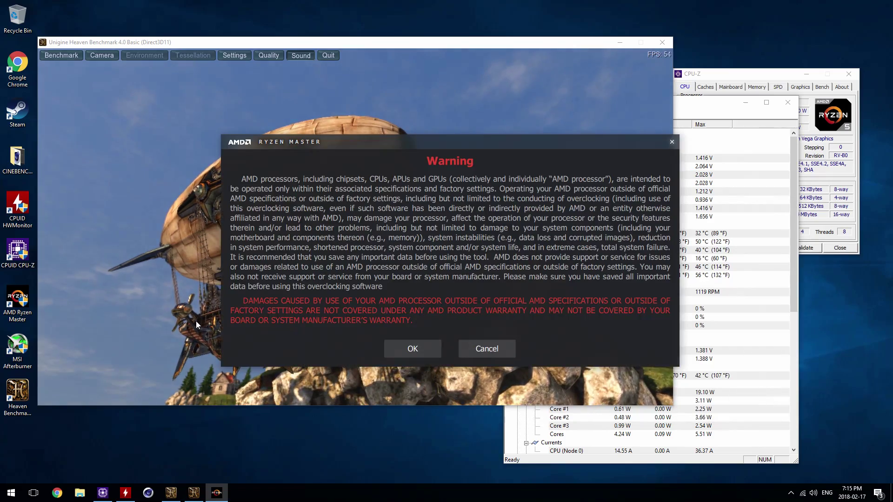
Accept the warning, select Game Mode, and untick Speed, Voltage and Additional Control
click(395, 344)
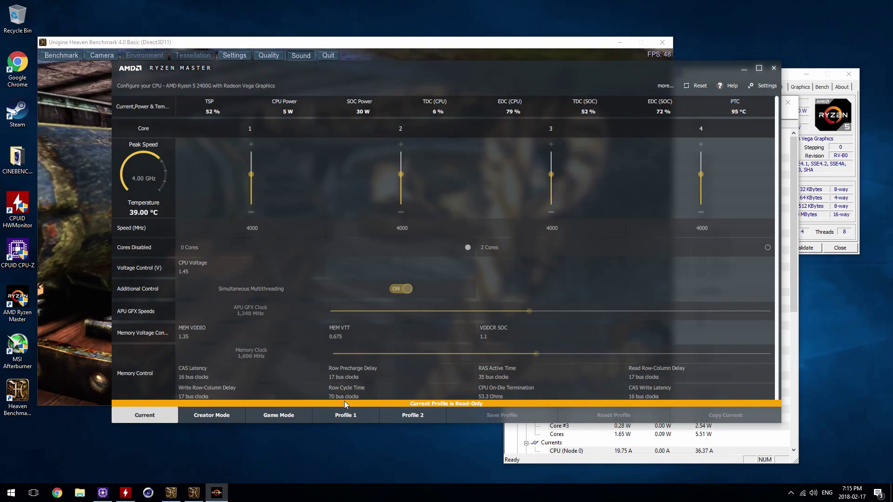
click(283, 412)
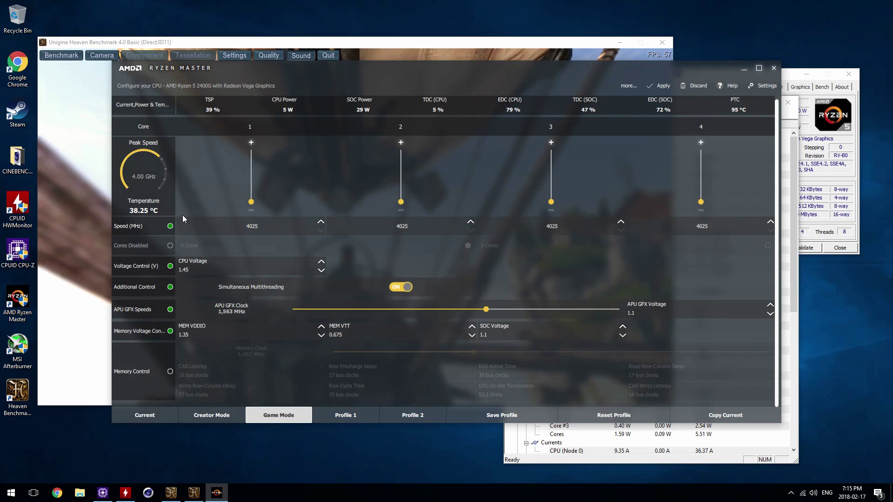
click(170, 226)
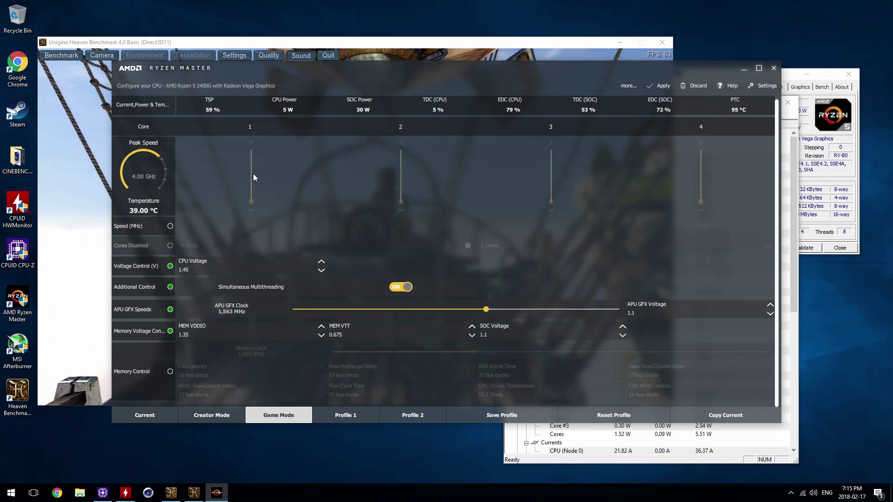
click(170, 287)
click(171, 266)
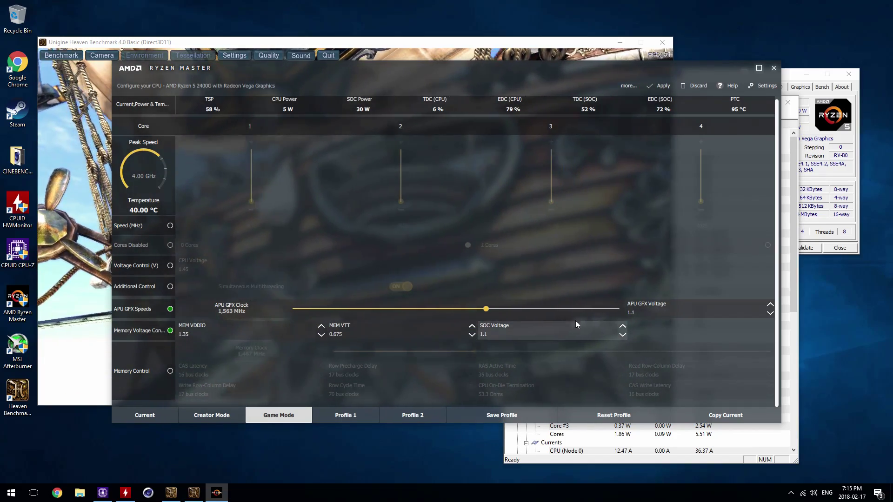
Drag the APU GFX Clock slider to 1563 MHz
mouse_move(646, 308)
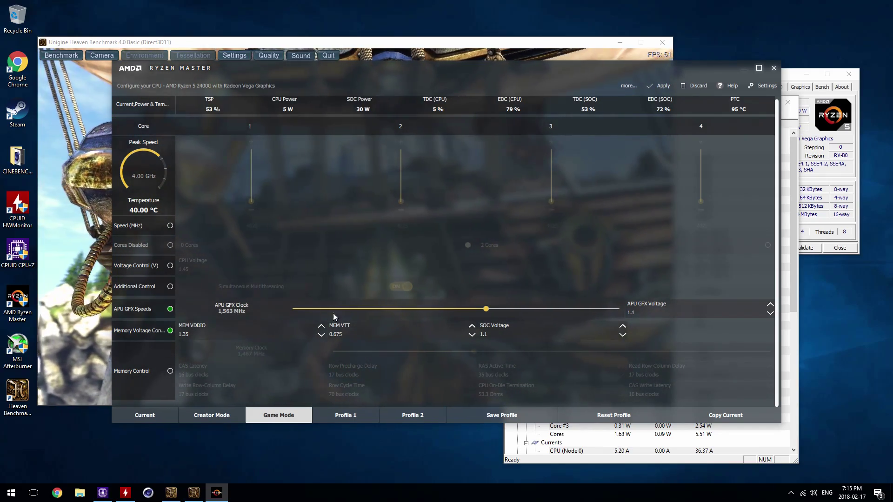
mouse_move(477, 309)
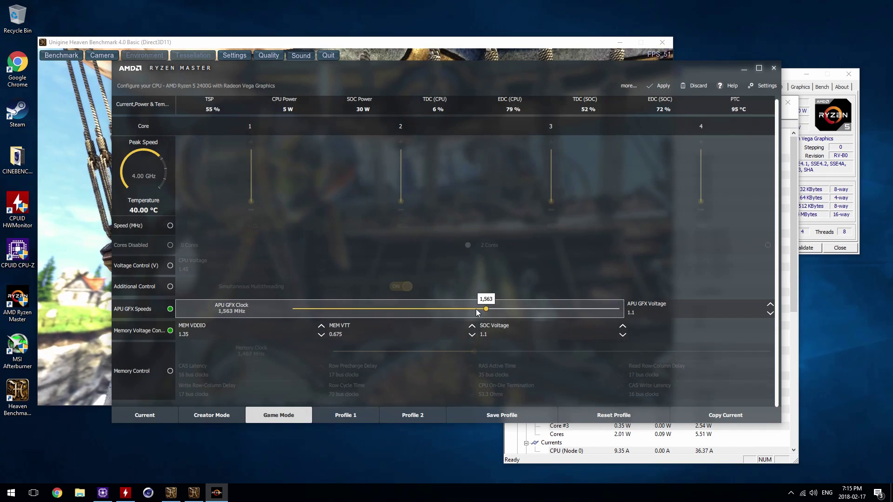
drag(476, 309, 323, 312)
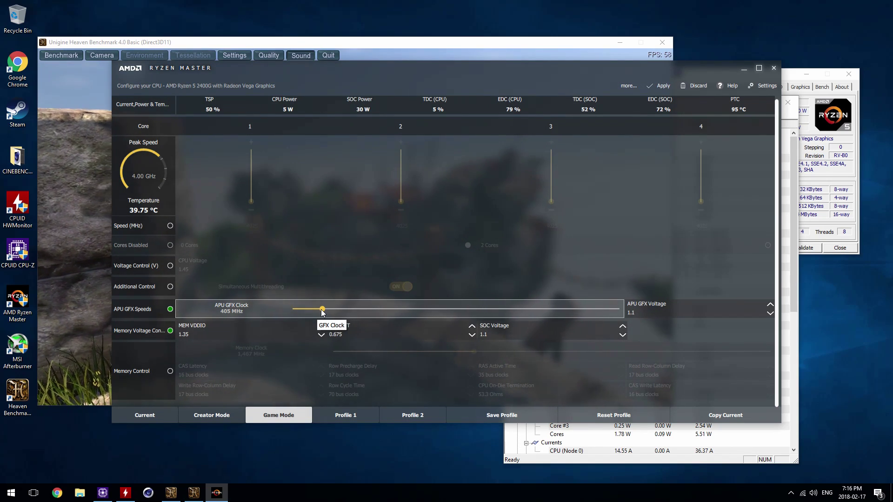
drag(323, 310, 441, 311)
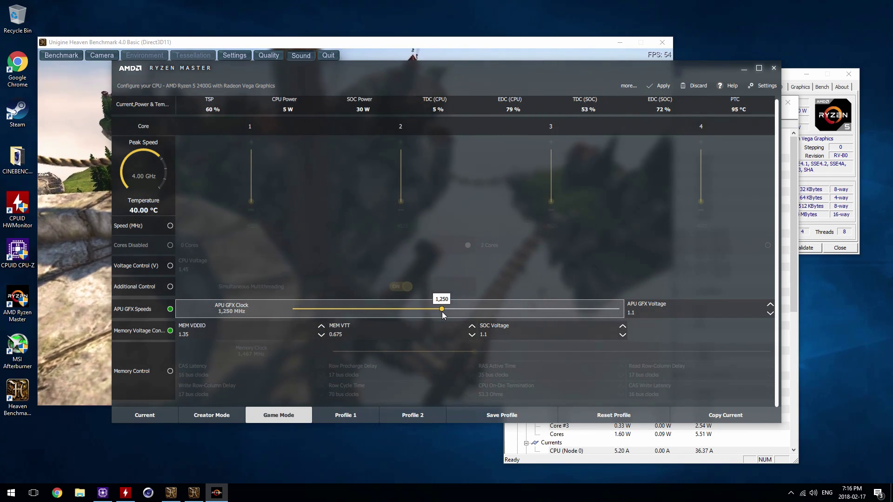
drag(442, 311, 486, 311)
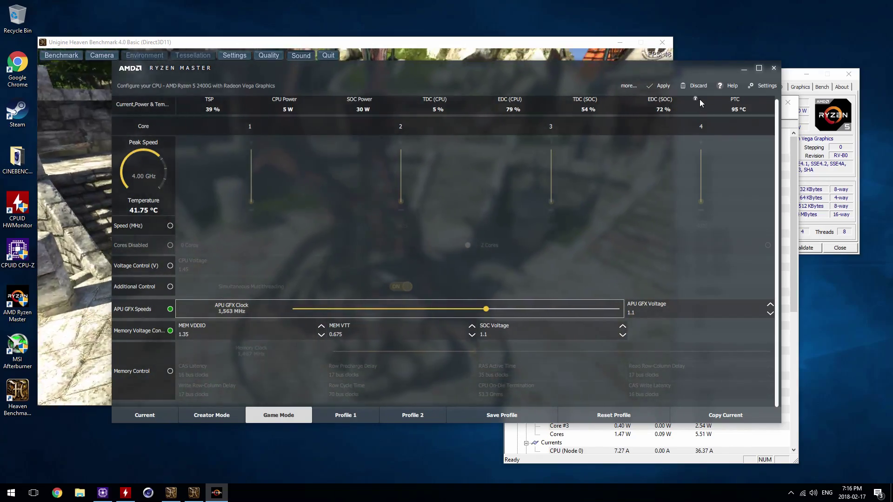
Apply the Game Mode settings and check CPU-Z's Graphics tab for the 1550 MHz Vega clock
click(663, 86)
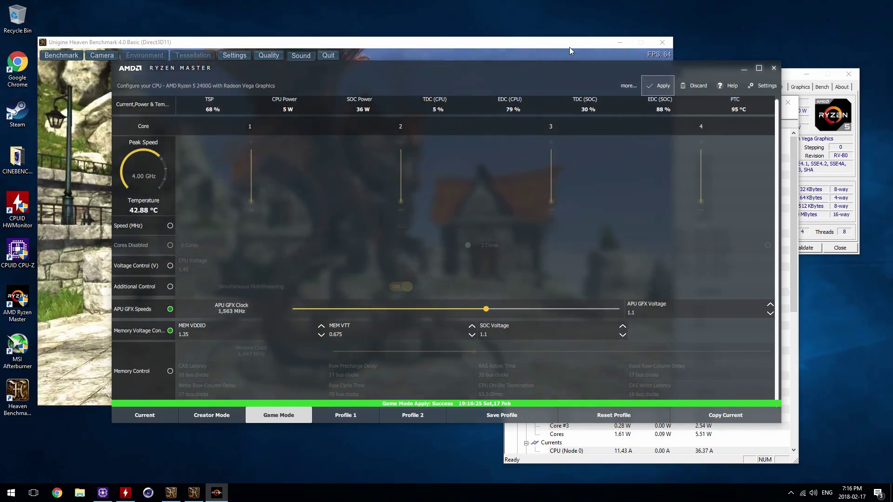
click(569, 46)
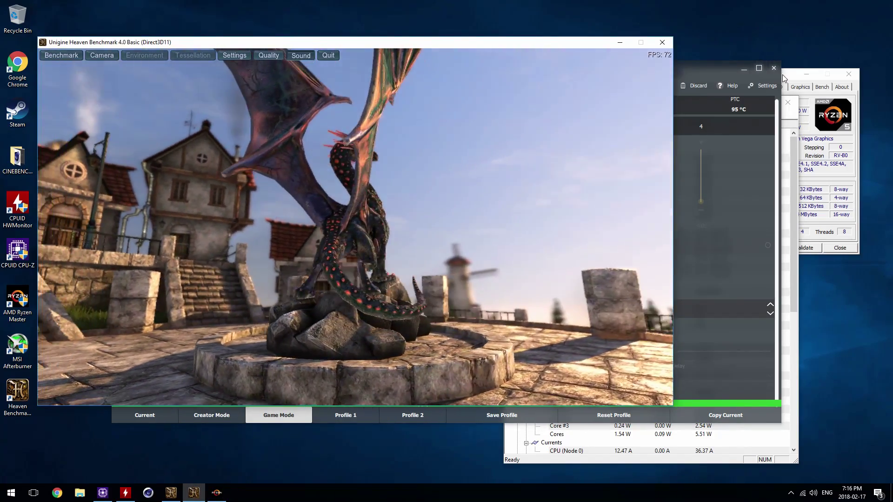
click(799, 87)
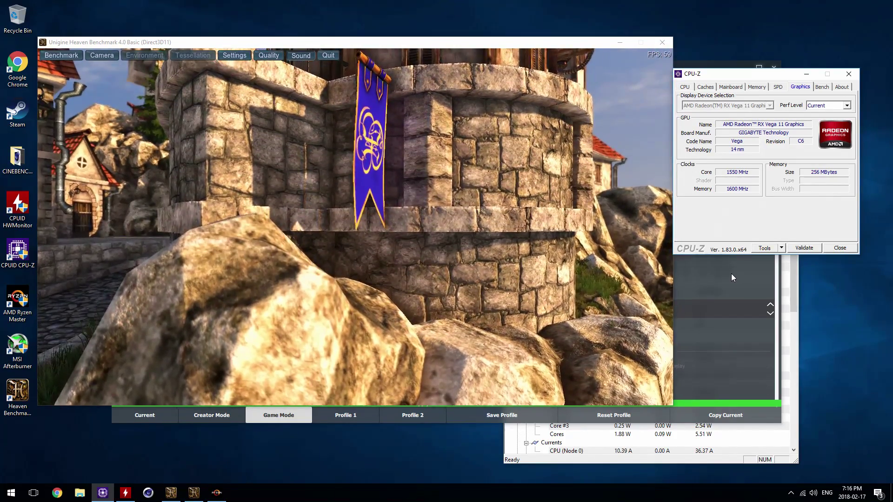
Minimize Ryzen Master and bring the Heaven benchmark back to the front
click(729, 270)
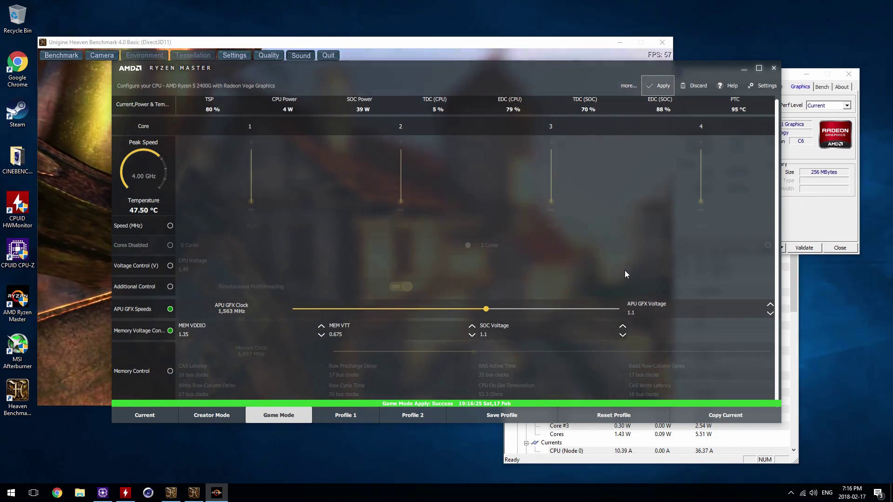
scroll(623, 270, up, 1)
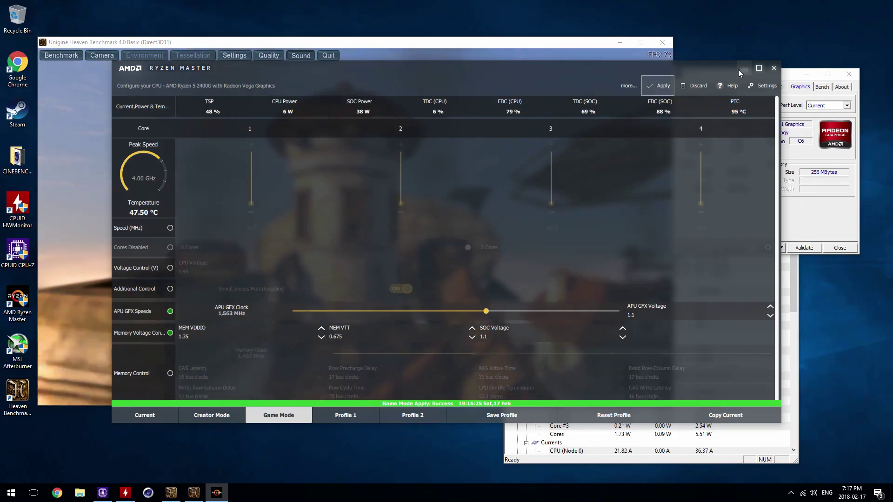
click(743, 68)
click(568, 44)
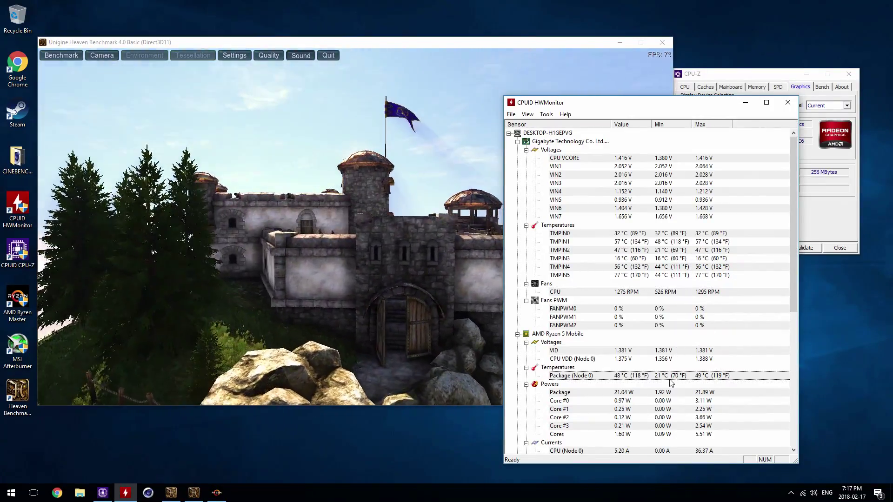
Scroll HWMonitor to confirm the Radeon Vega clock reads 1550 MHz under load
scroll(658, 341, down, 8)
scroll(657, 341, down, 2)
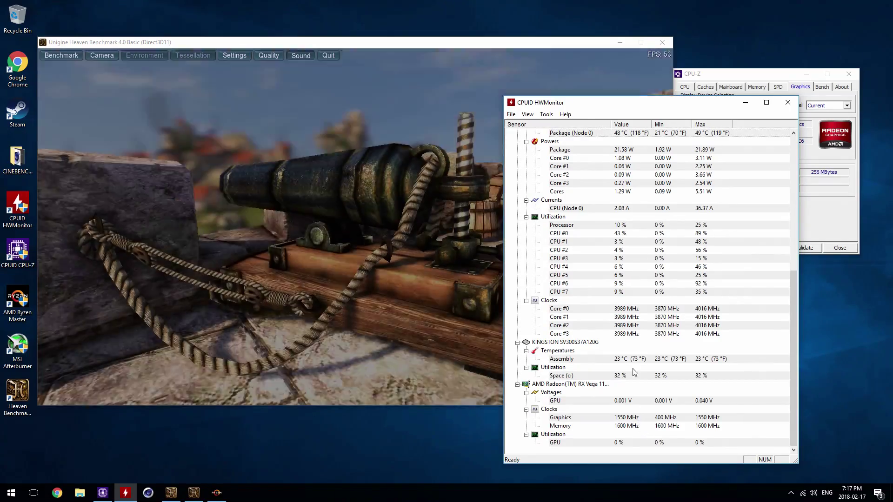
scroll(634, 316, up, 10)
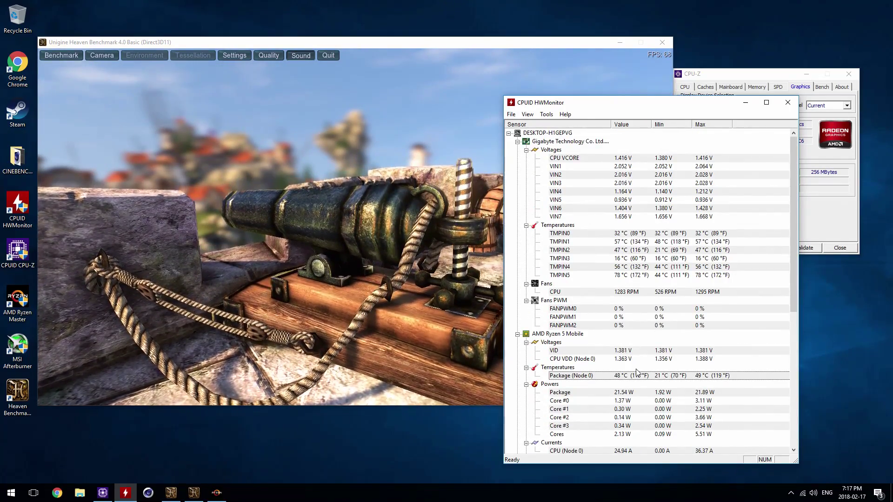
Close HWMonitor and CPU-Z, leaving the Heaven benchmark on its Credits screen
click(289, 206)
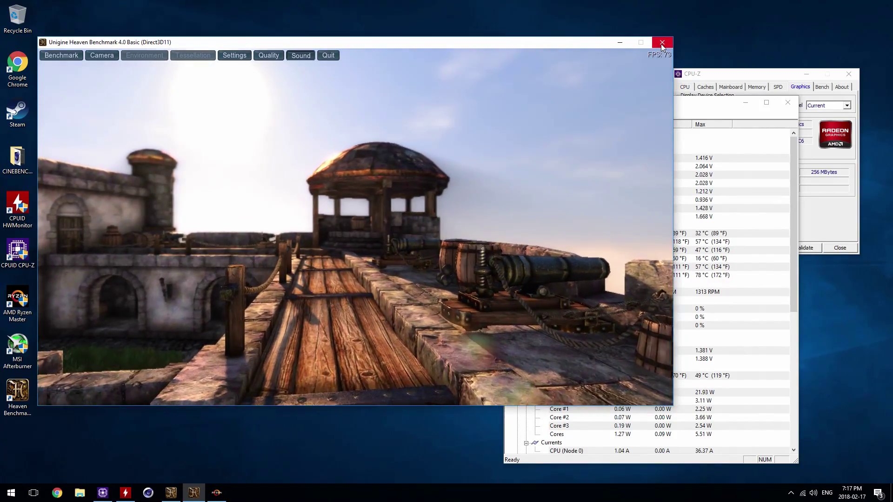
click(688, 105)
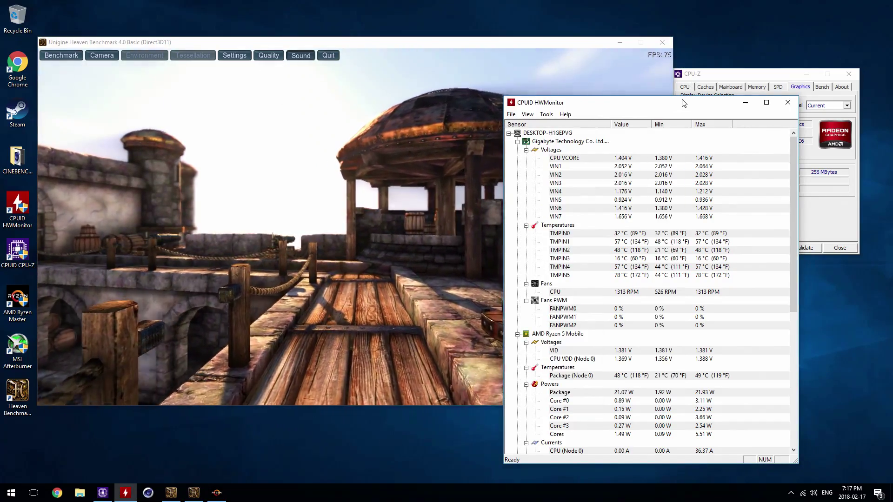
drag(605, 106, 603, 99)
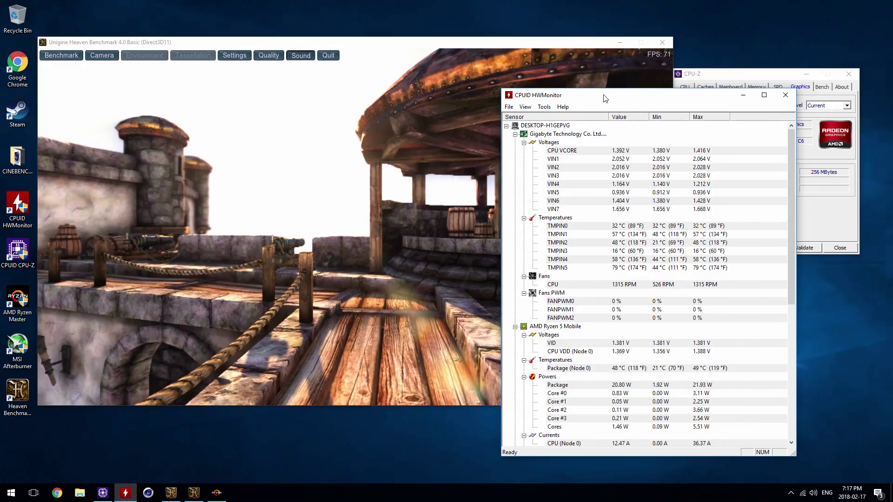
click(785, 95)
click(850, 75)
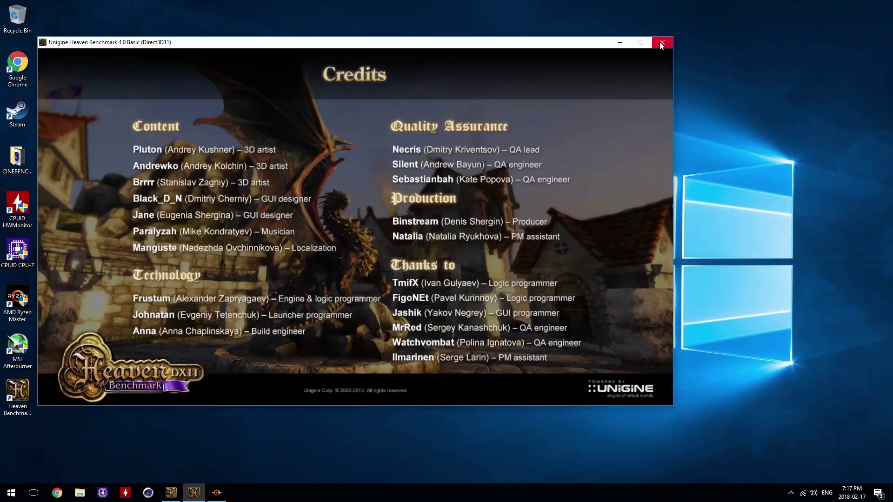